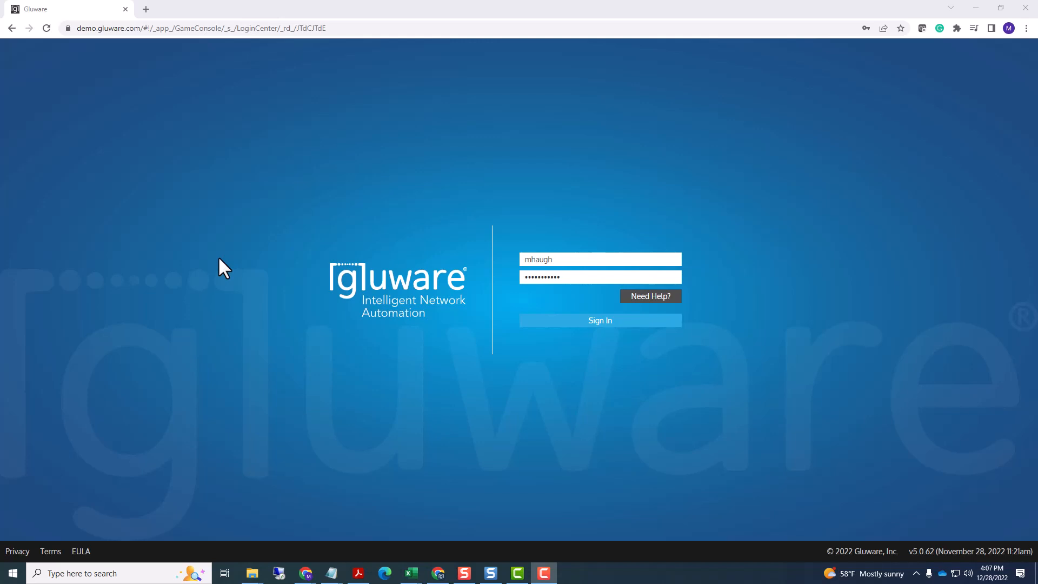
Sign in with the prefilled credentials and enlarge the Device Explorer pane to show the whole device list.
click(561, 323)
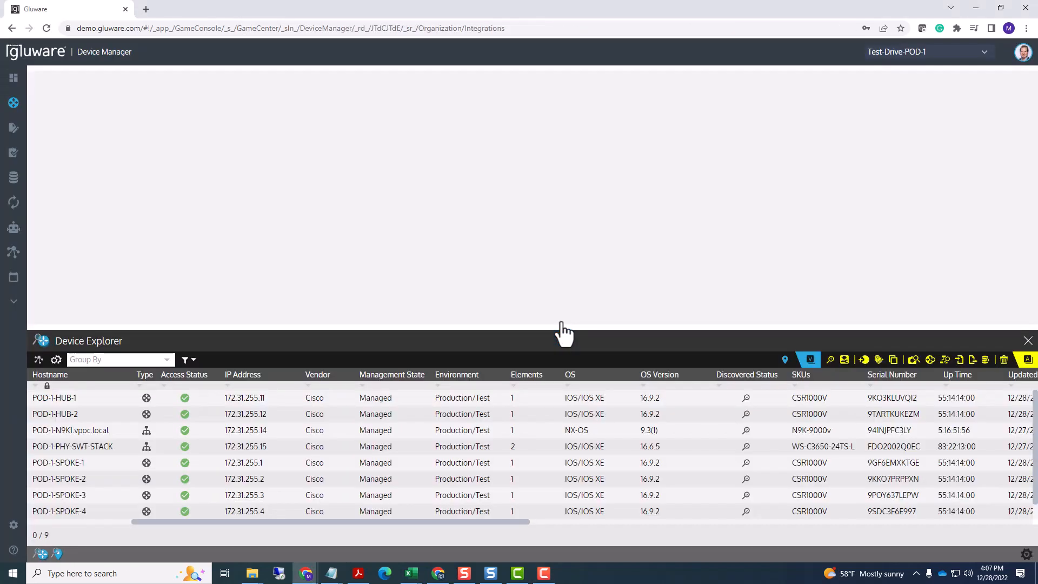
drag(533, 324, 531, 310)
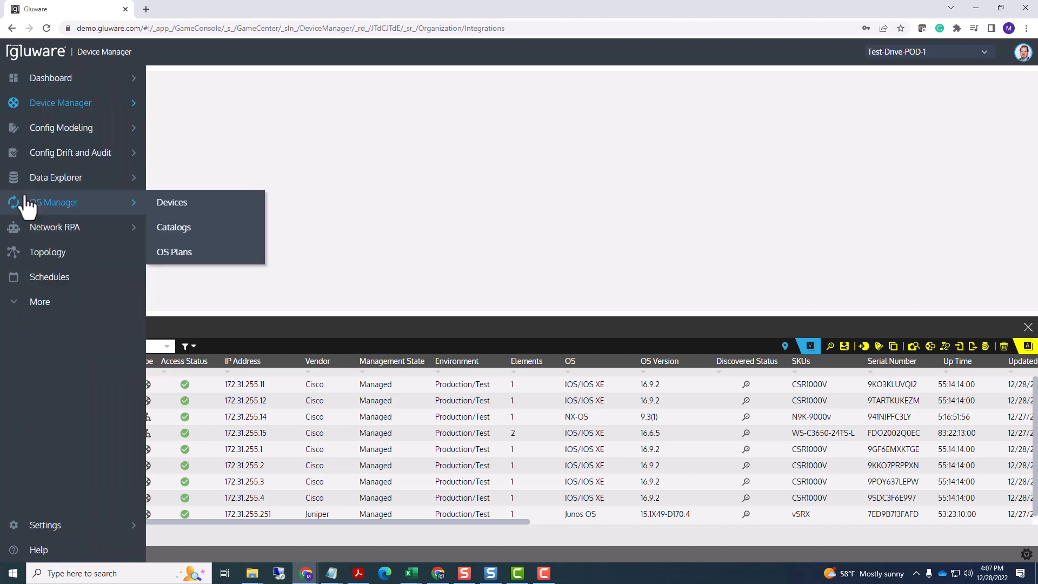
mouse_move(53, 209)
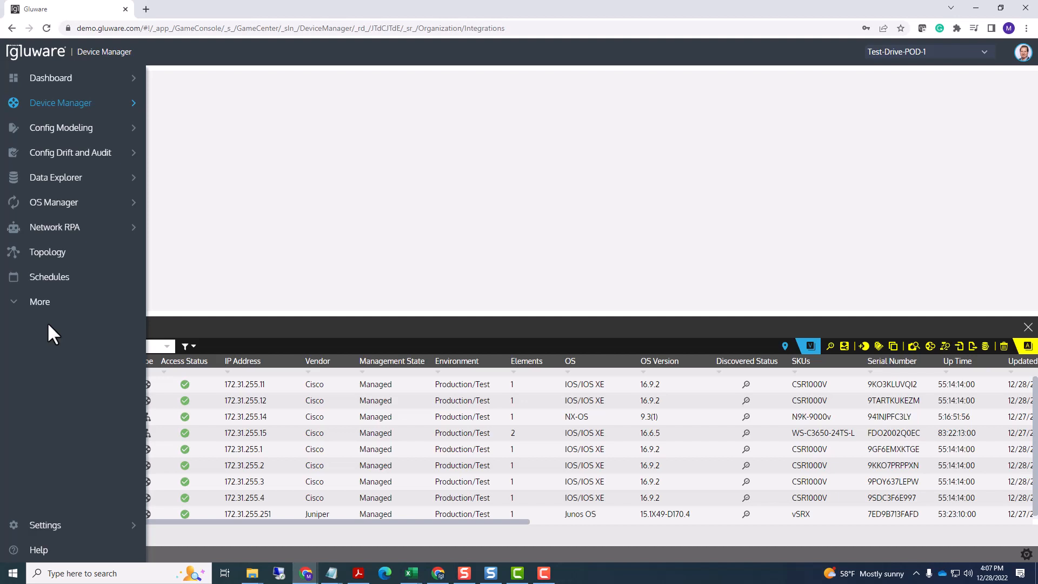
mouse_move(70, 528)
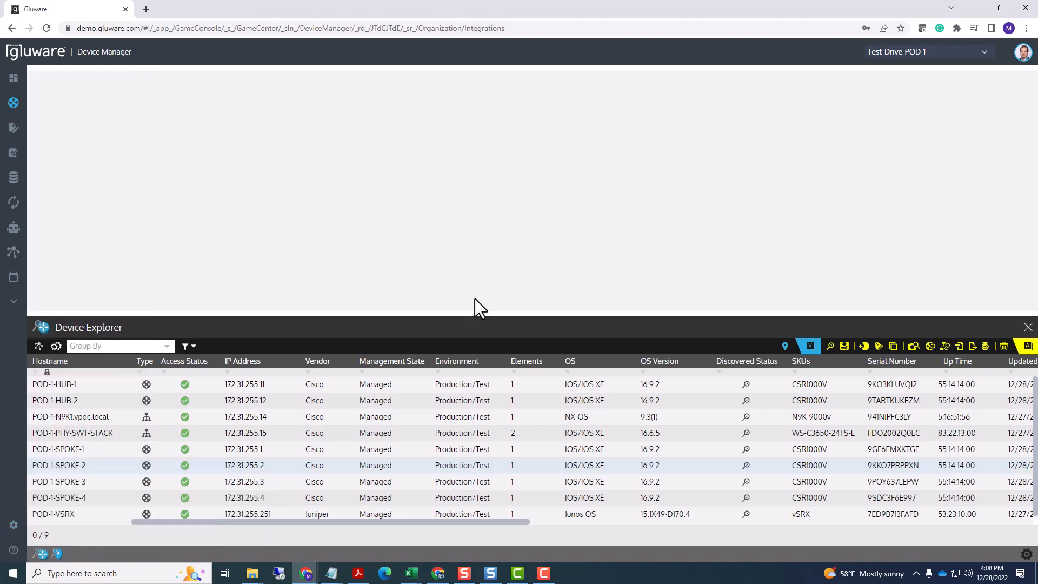
Keep Test-Drive-POD-1 as the active organization and open its organization-level Integrations settings.
click(985, 52)
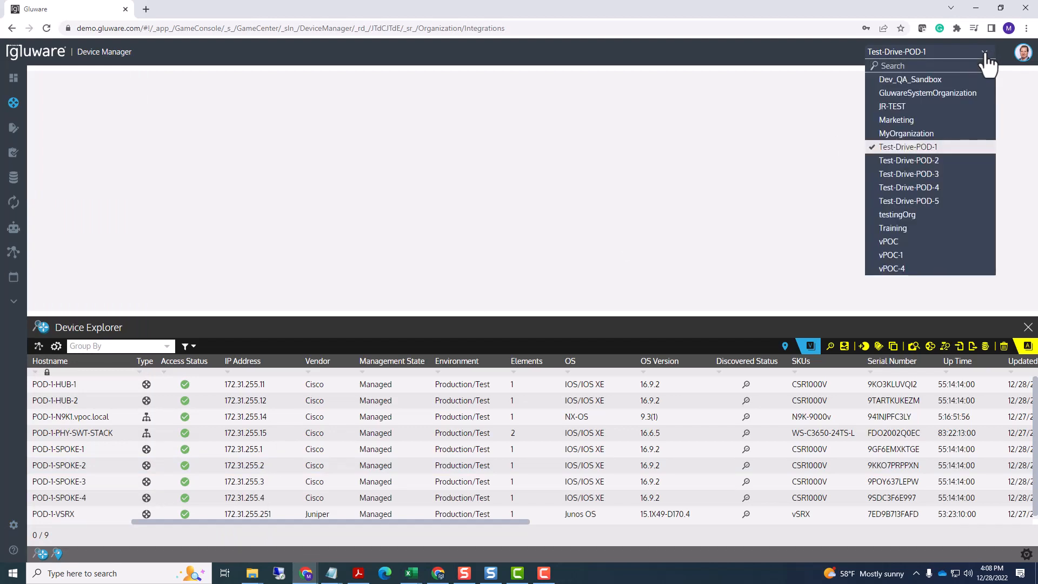
click(951, 151)
mouse_move(12, 530)
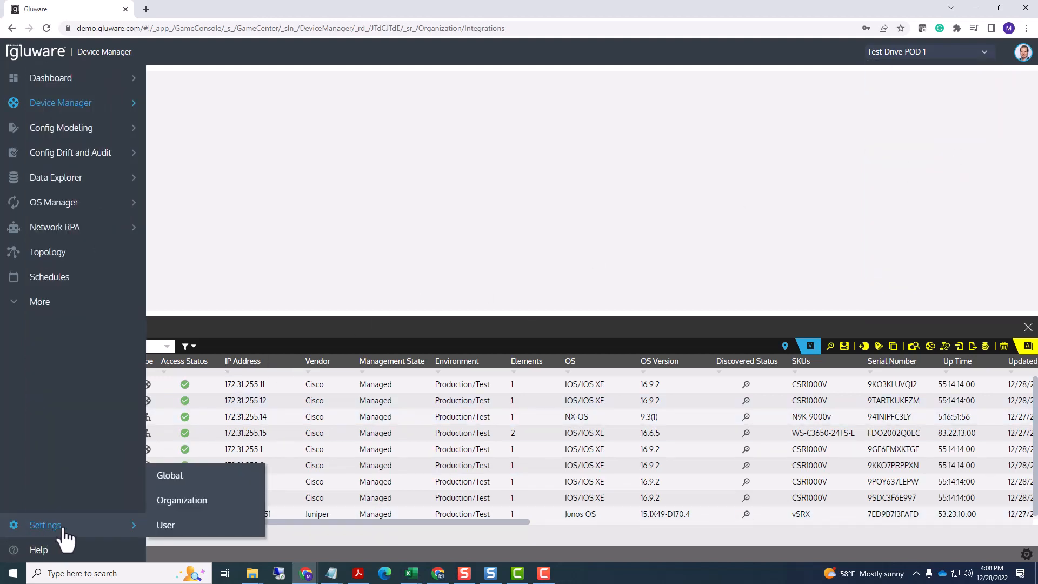
click(184, 502)
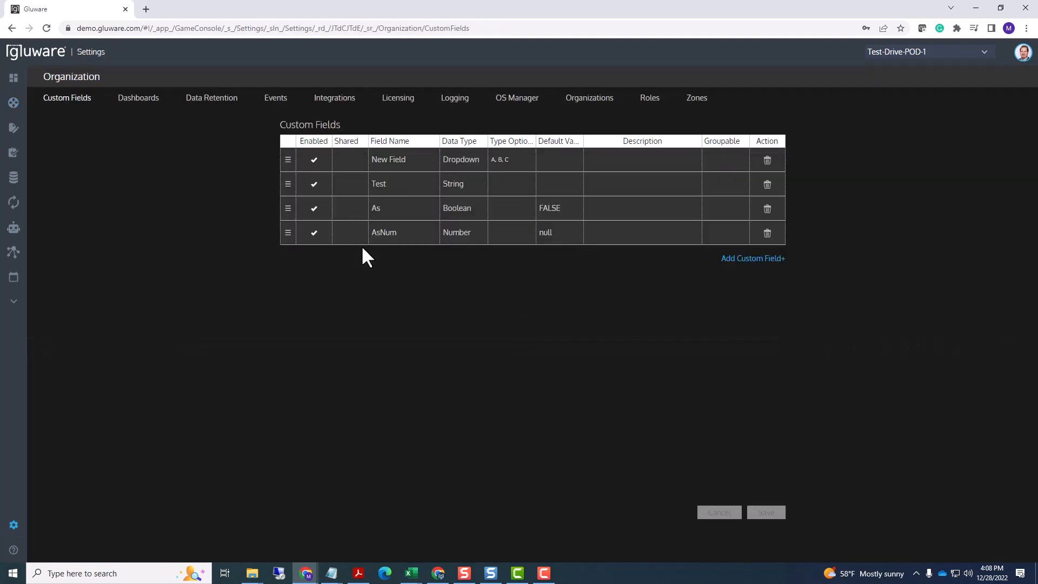
click(343, 101)
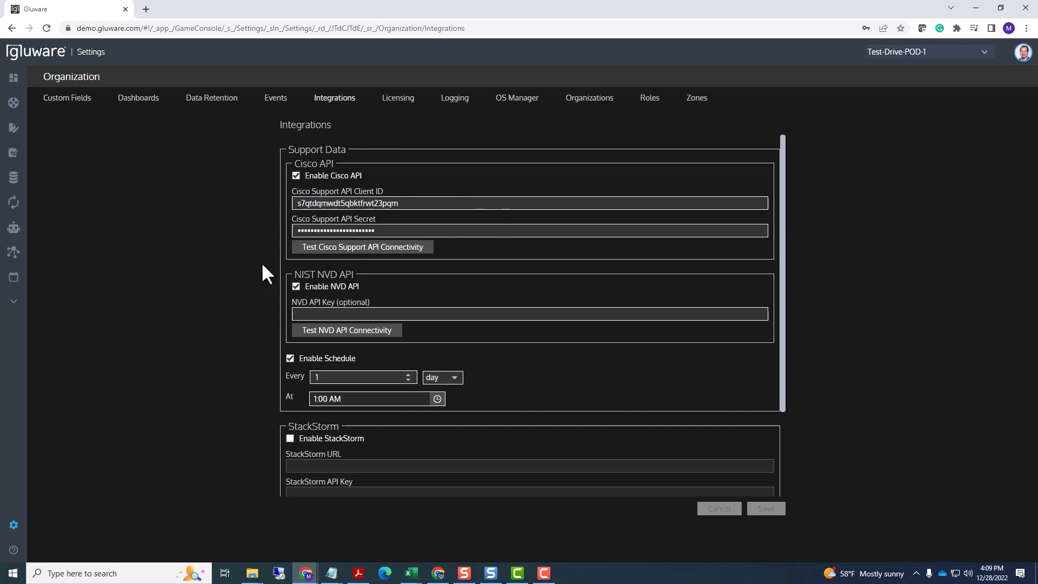
Test the connectivity to the Cisco Support API and dismiss the result.
click(350, 251)
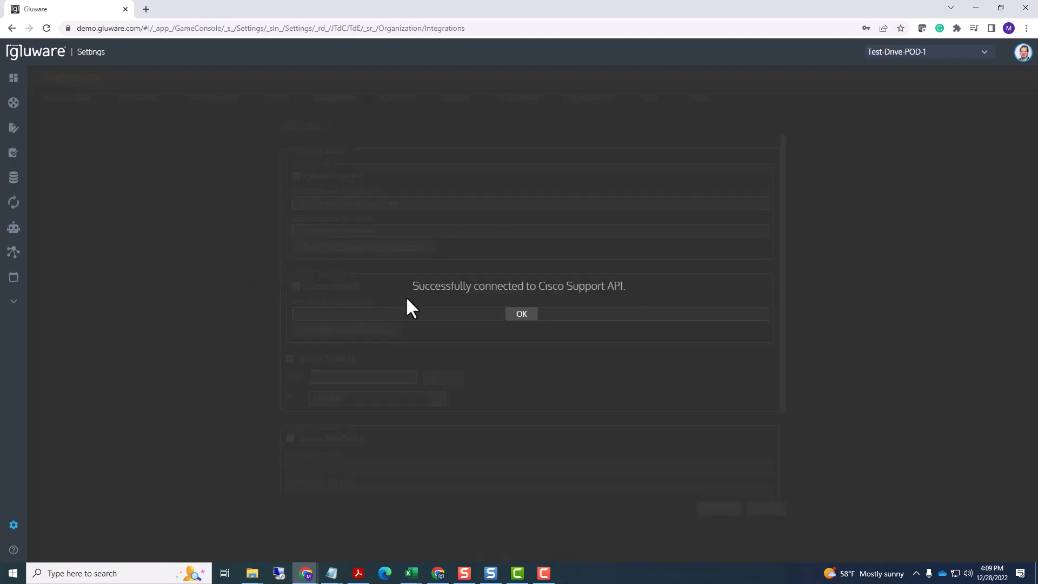
click(514, 323)
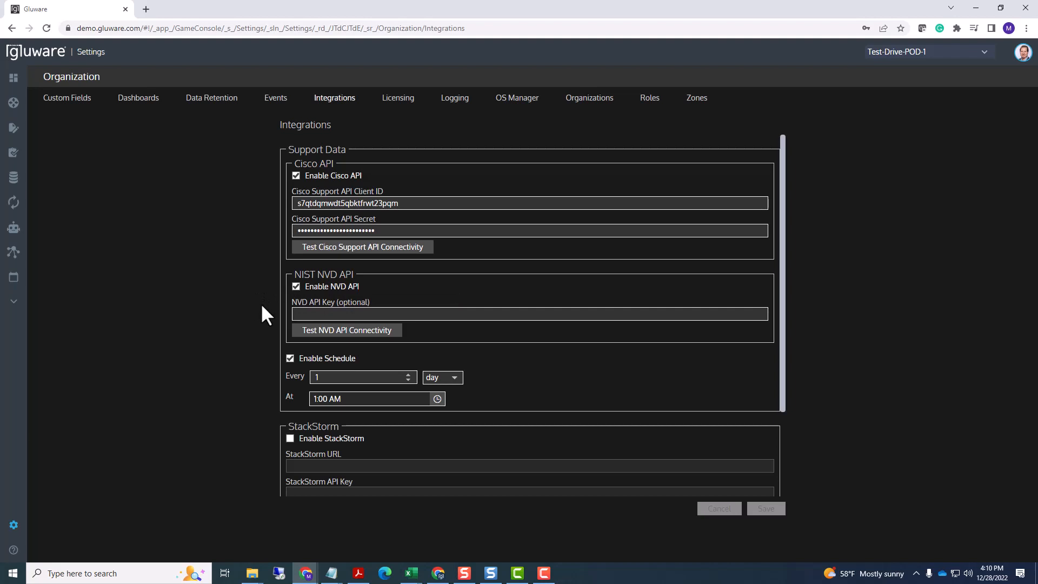
click(307, 314)
click(291, 359)
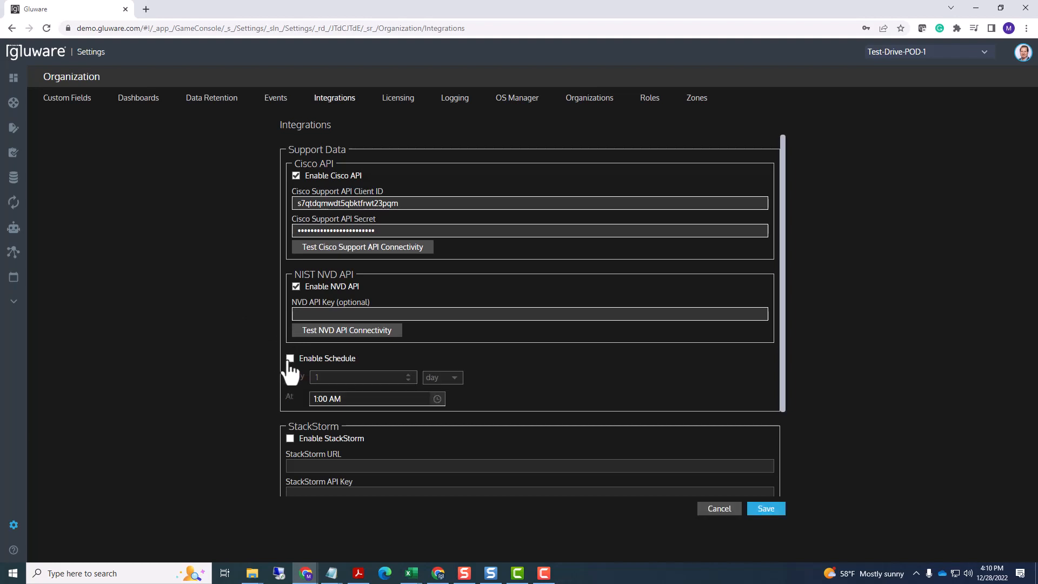
click(291, 359)
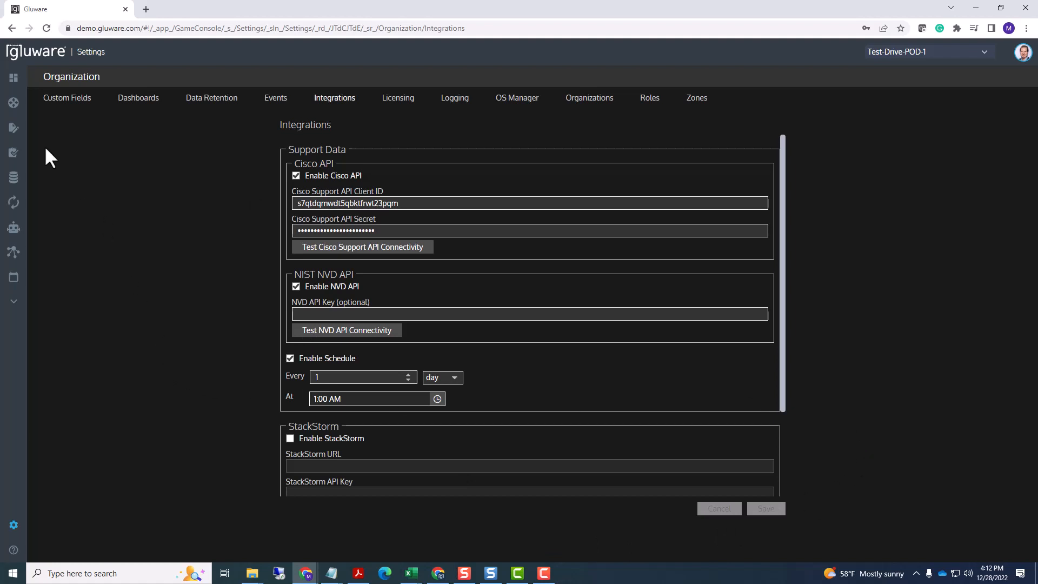
Open Device Manager and add the End of Support, End of Maintenance and End of Sale columns to the Device Explorer.
mouse_move(68, 108)
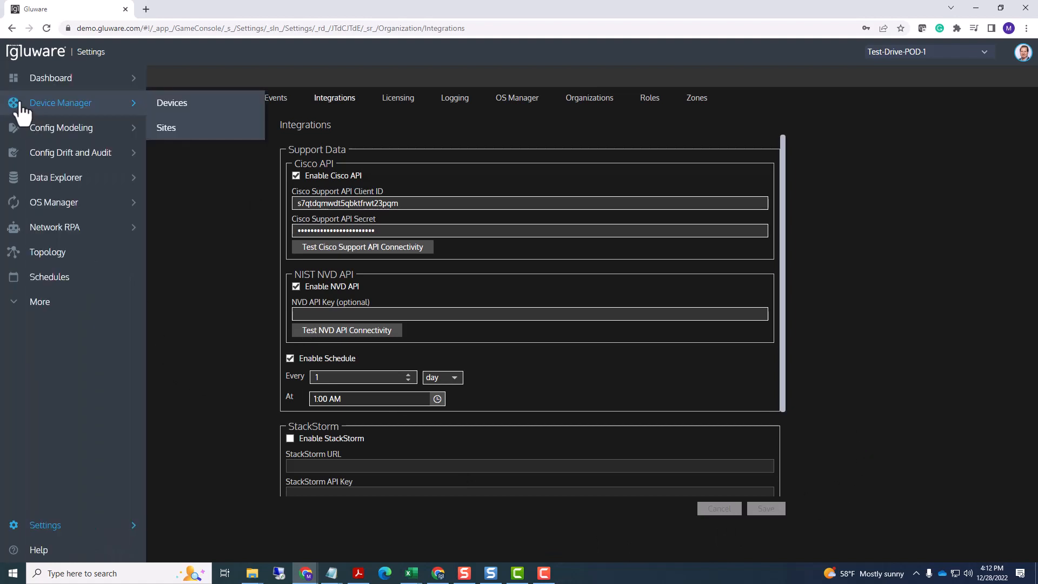
click(73, 114)
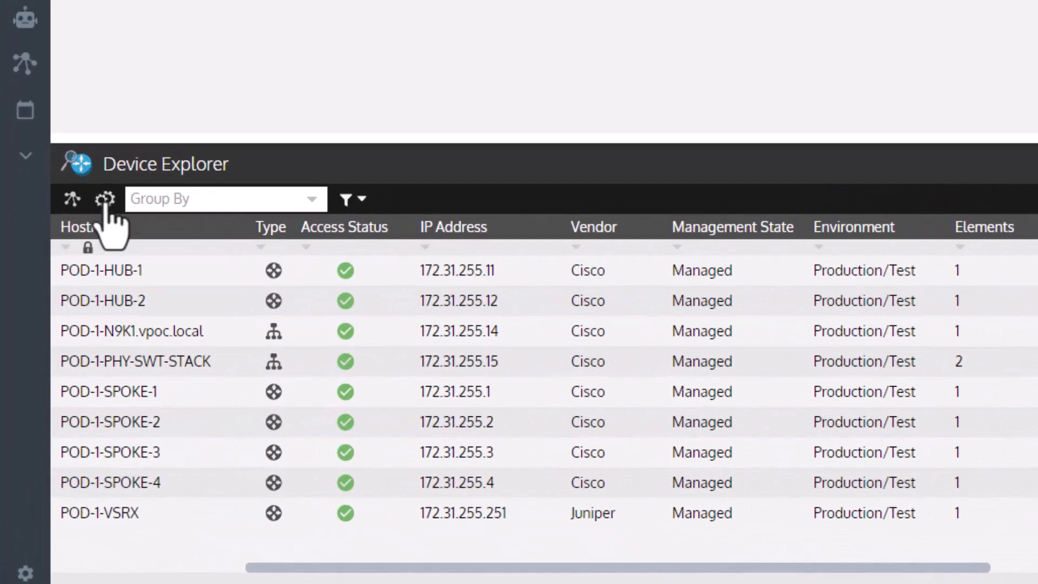
click(105, 199)
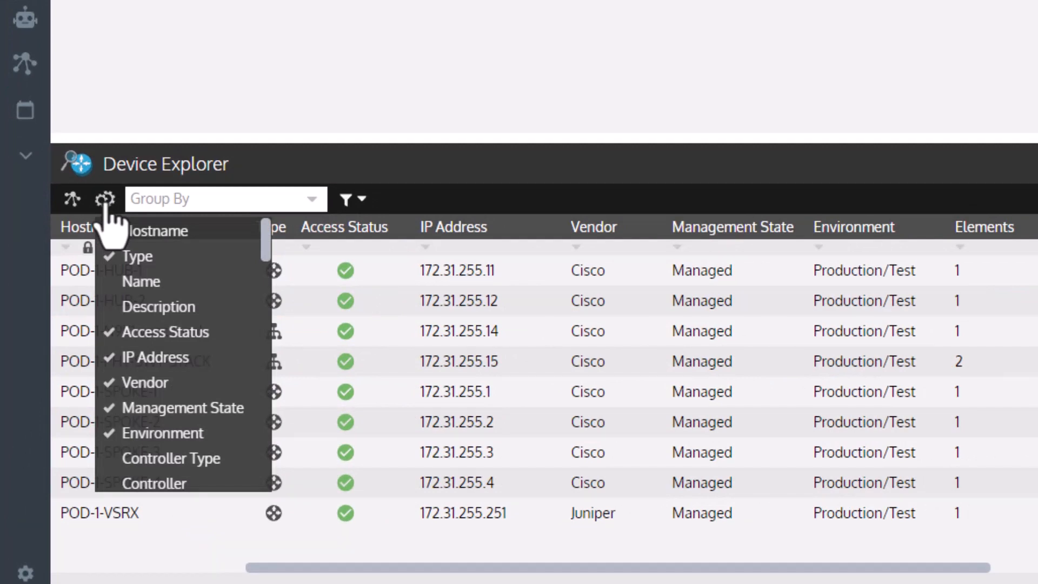
drag(264, 246, 276, 441)
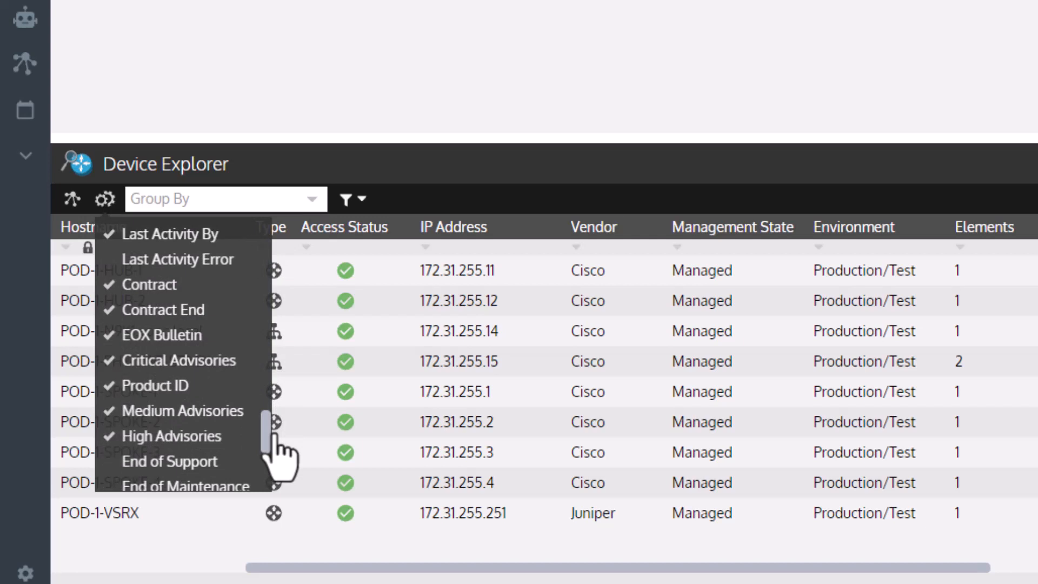
drag(276, 440, 276, 453)
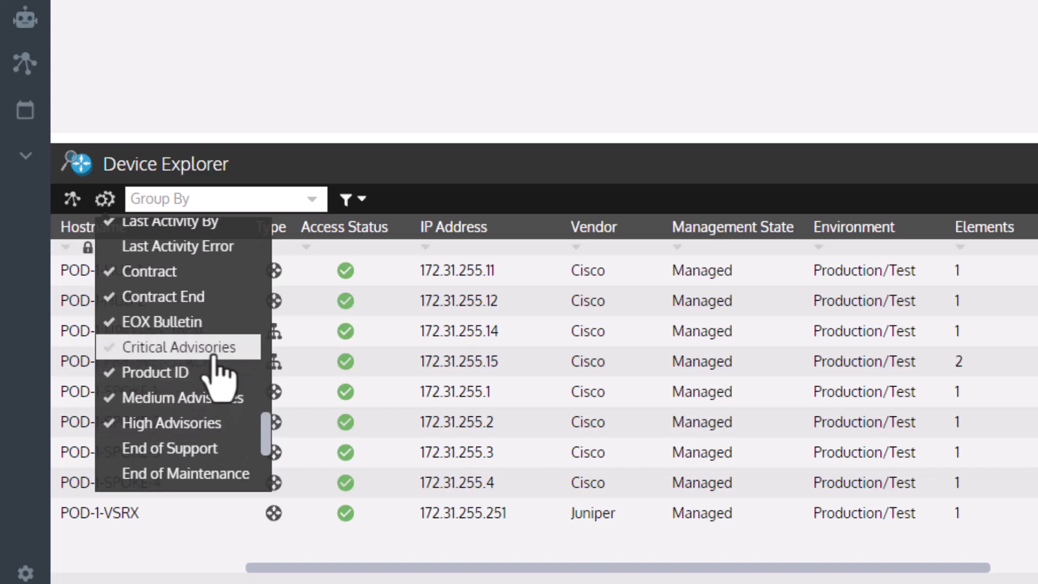
scroll(270, 451, down, 1)
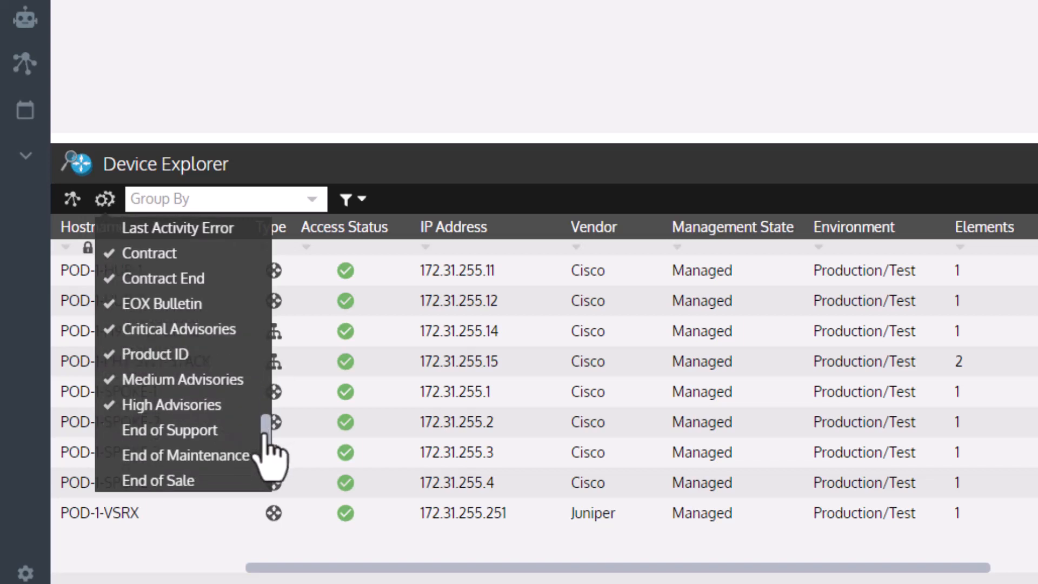
scroll(211, 363, down, 4)
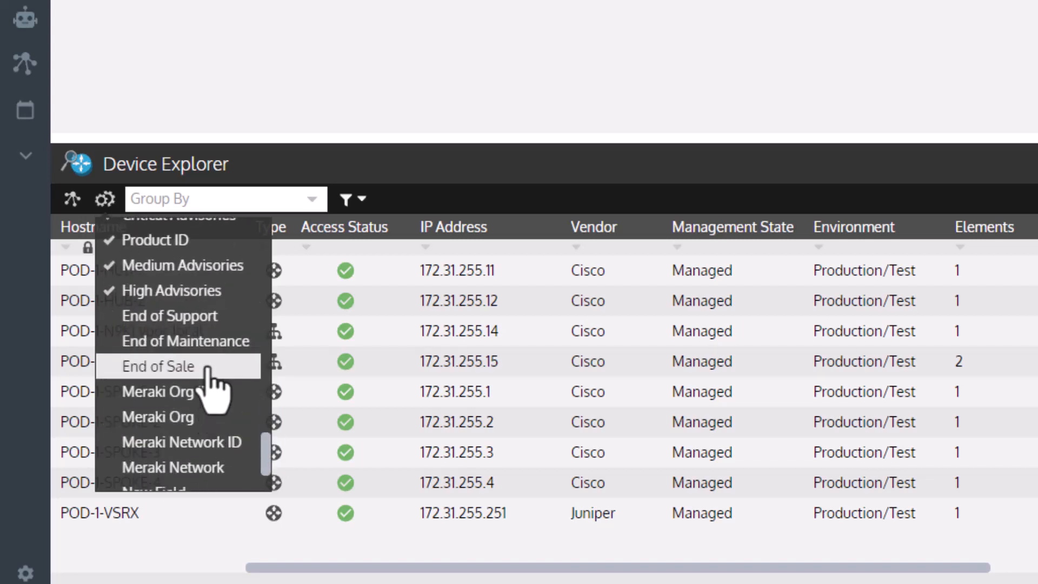
click(222, 292)
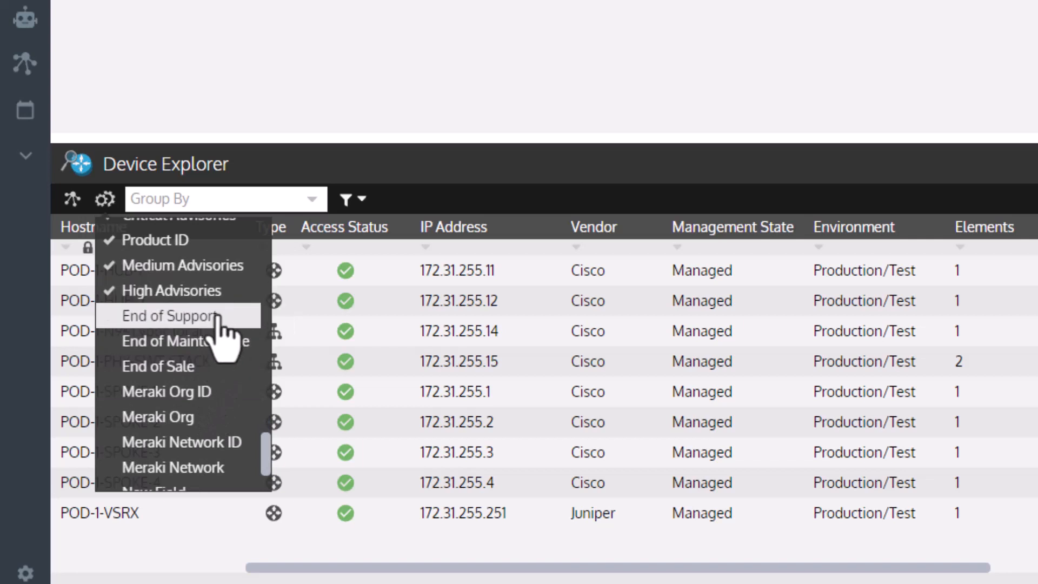
click(217, 315)
click(192, 342)
click(178, 366)
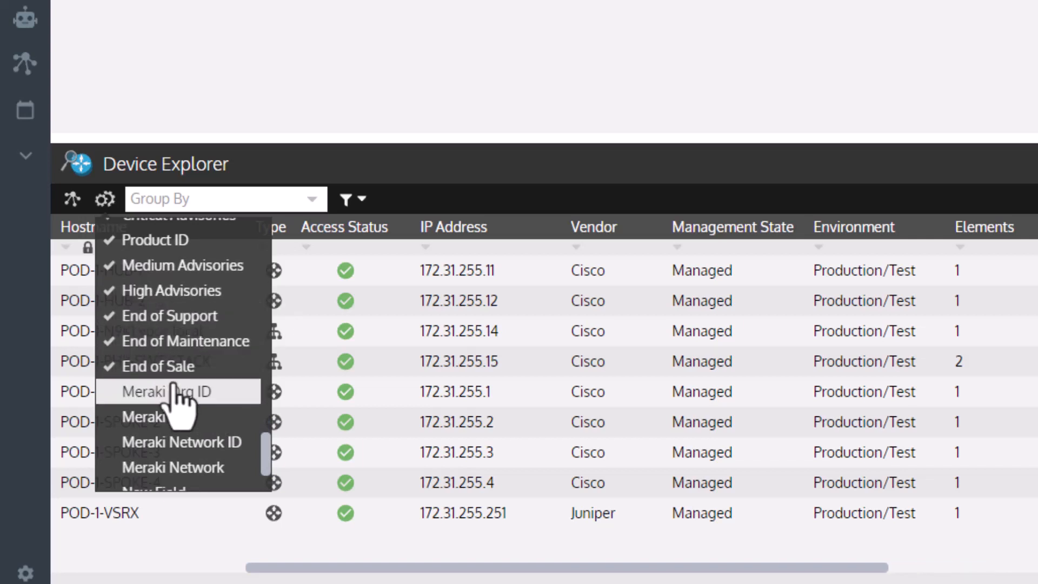
scroll(197, 319, down, 3)
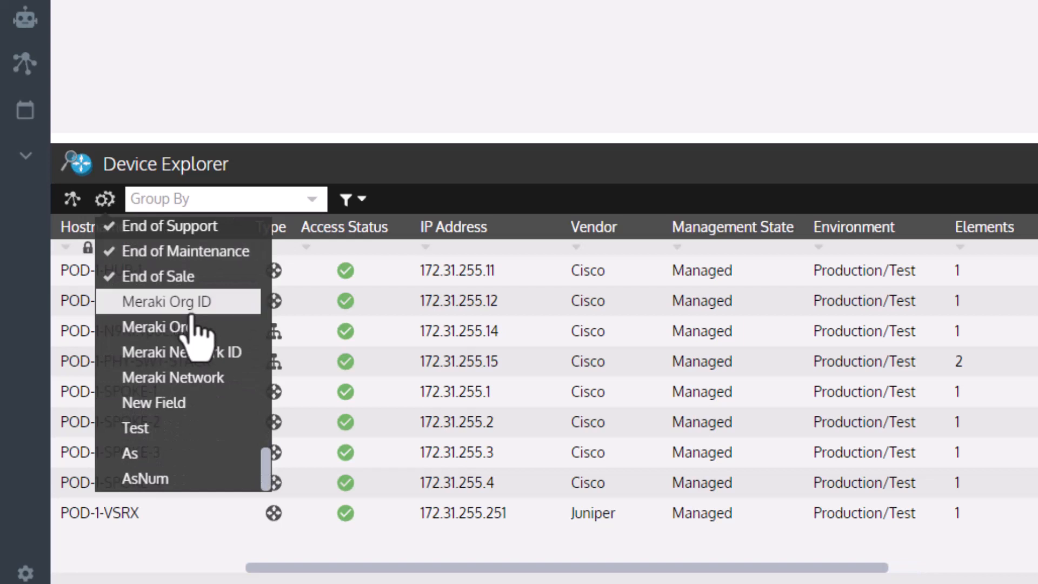
scroll(193, 327, up, 8)
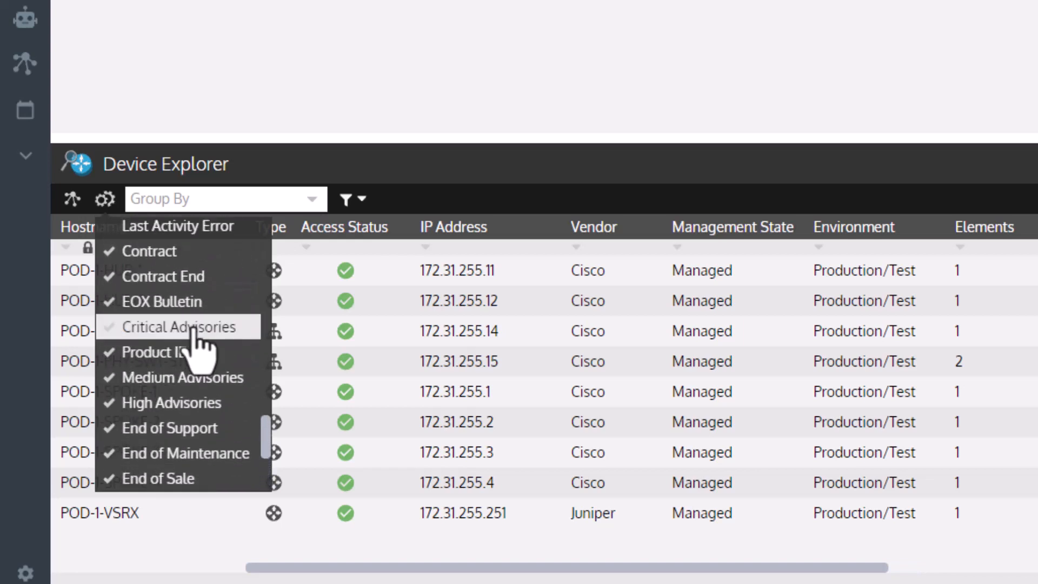
click(181, 306)
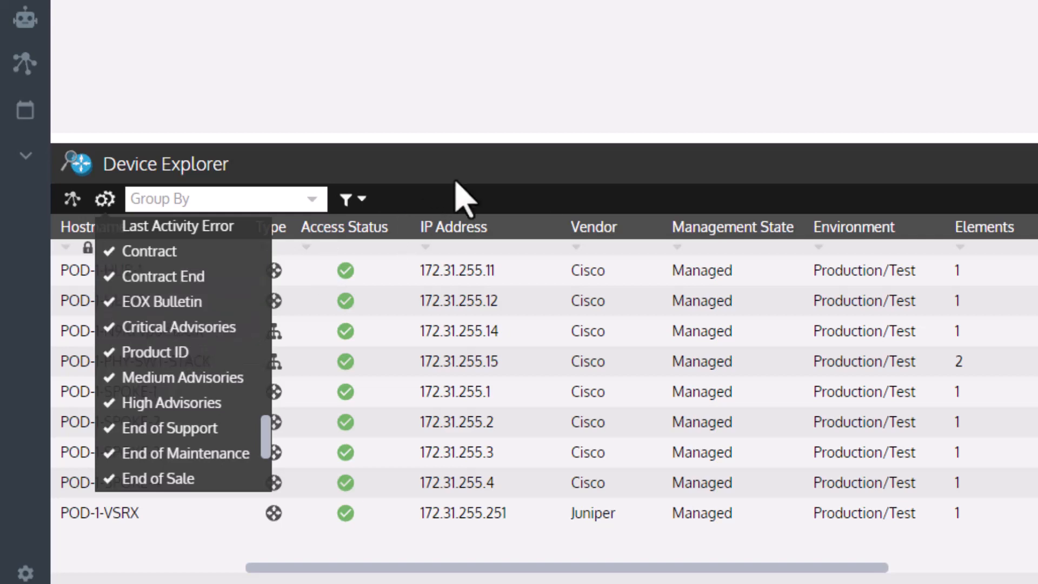
click(536, 197)
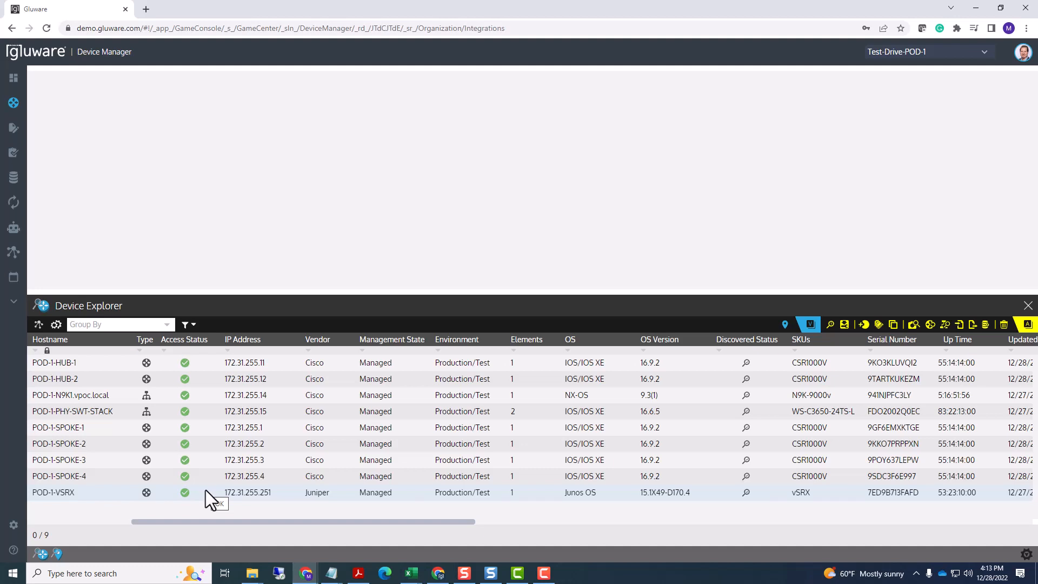
Select all devices in the Device Explorer and update their third-party support data.
click(205, 491)
key(ctrl+a)
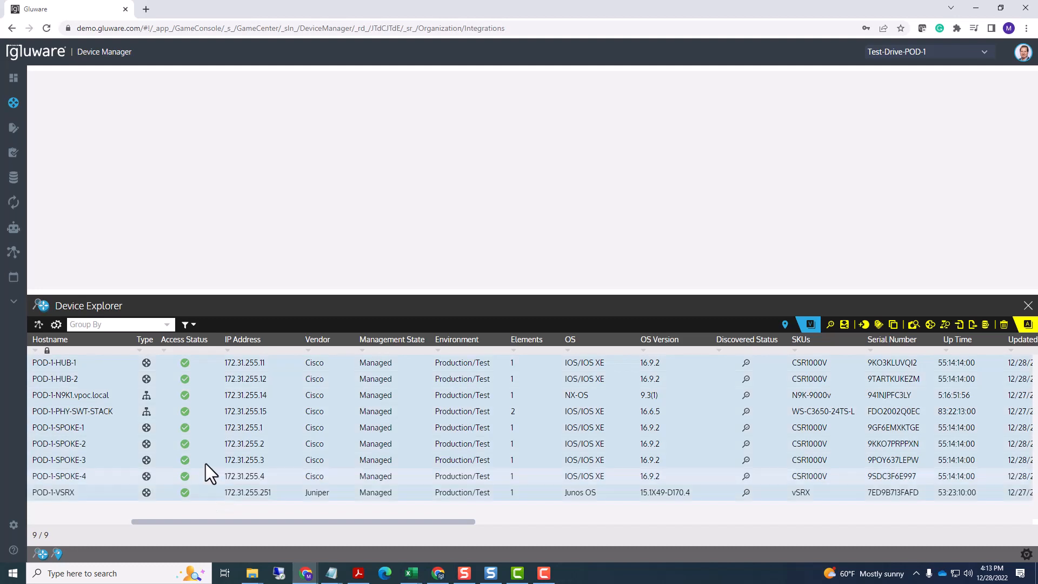
click(844, 325)
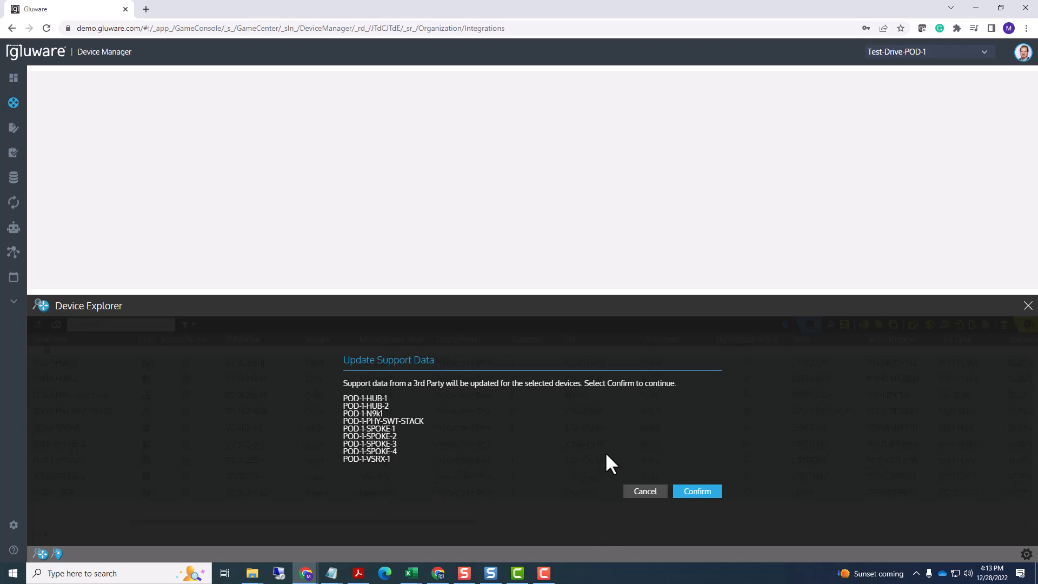
click(692, 493)
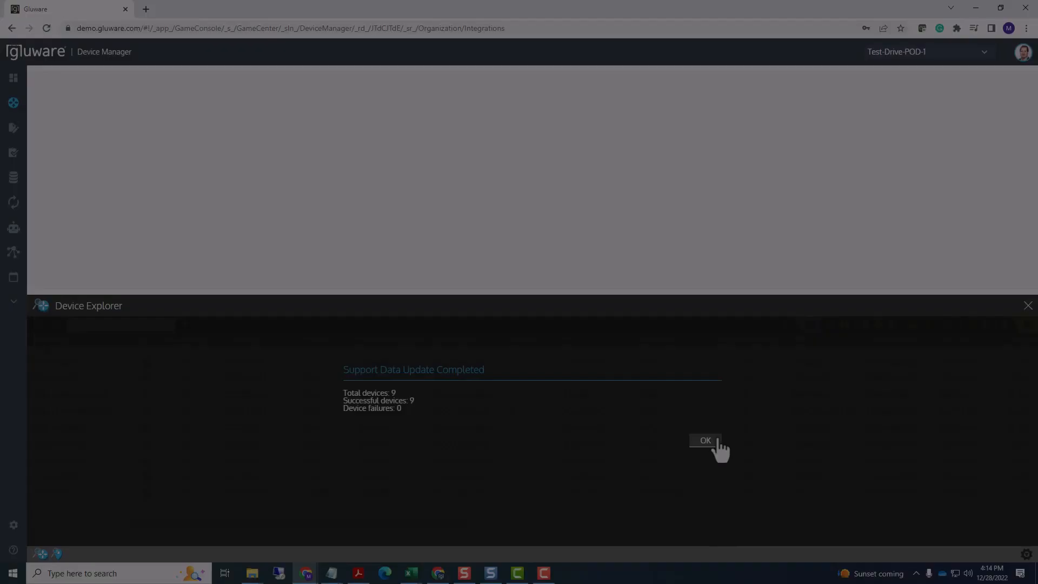
click(718, 441)
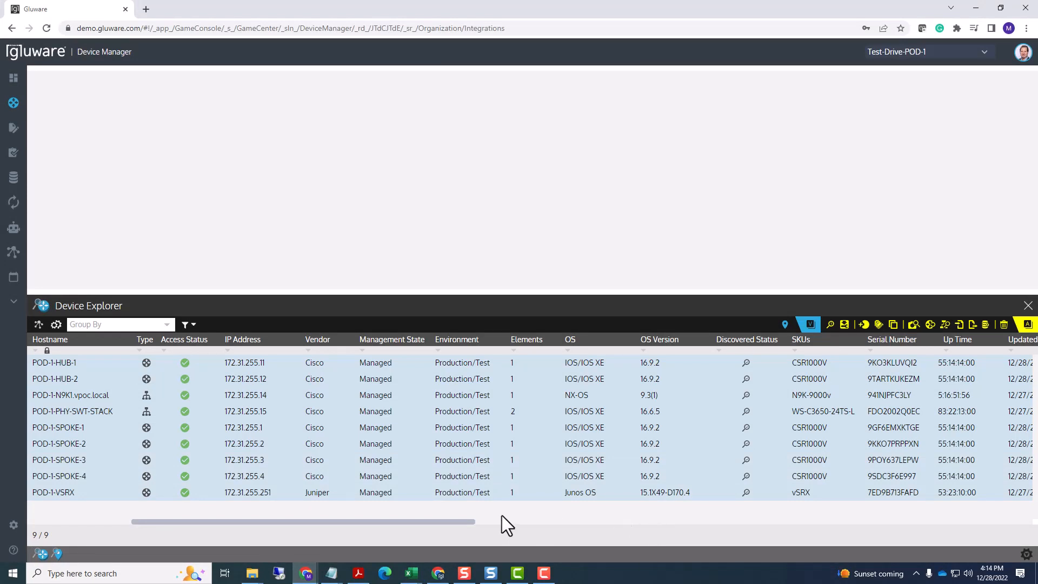
Examine the contract, EOX bulletin, advisory and end-of-life columns for all devices.
drag(469, 522, 933, 540)
scroll(703, 486, right, 1)
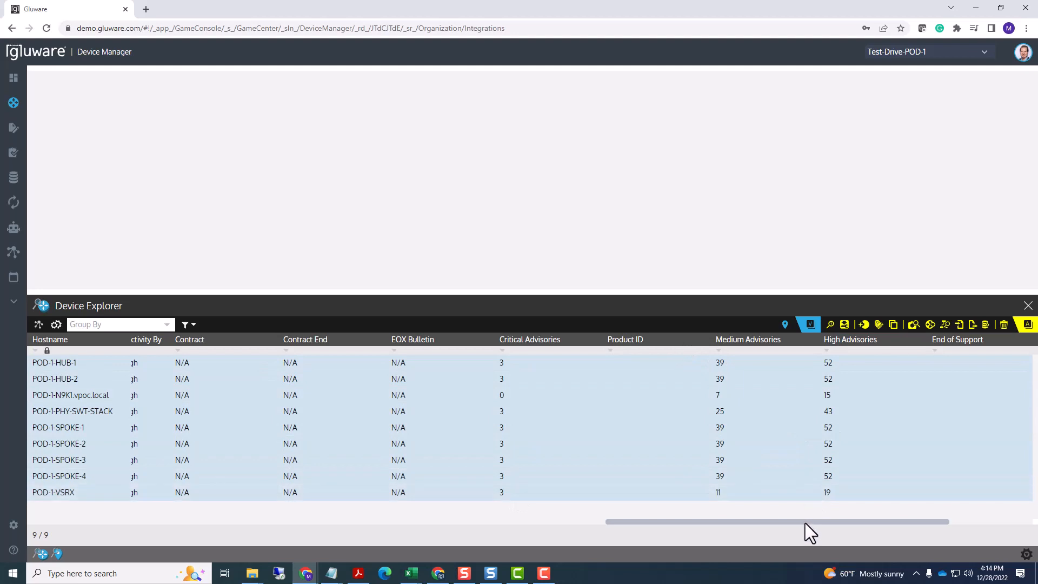
drag(807, 522, 832, 526)
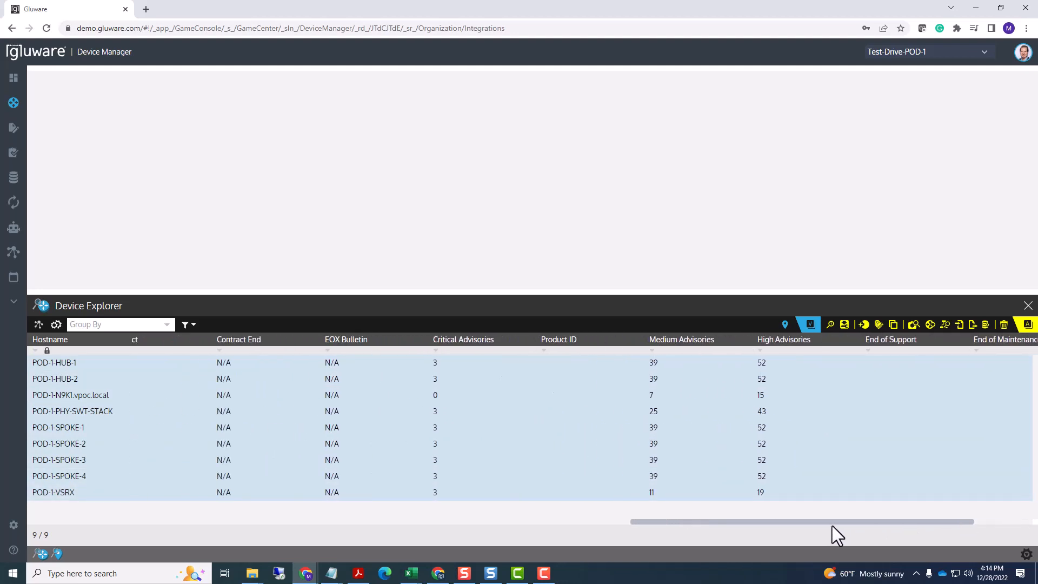
drag(666, 522, 96, 506)
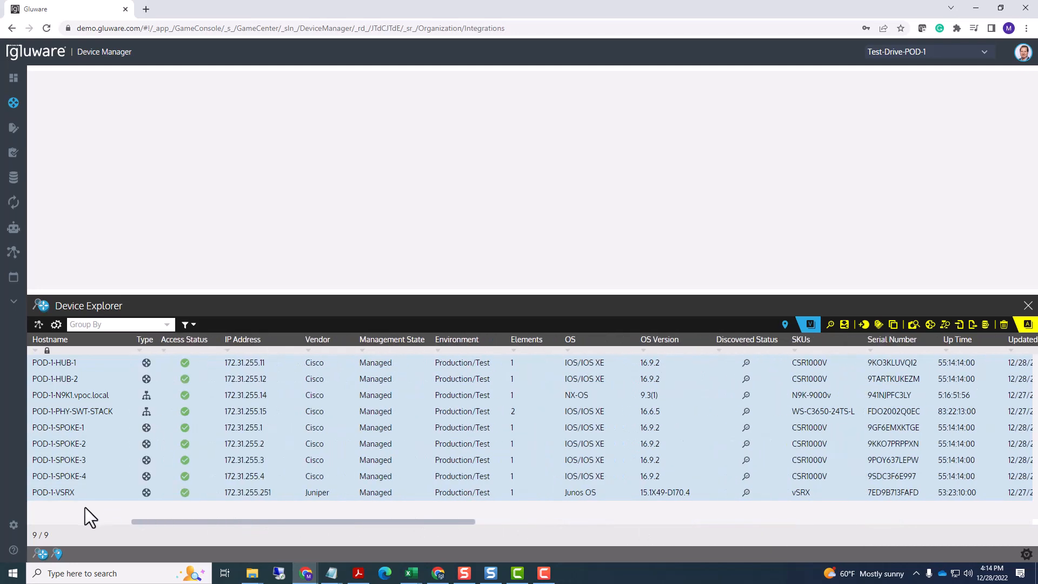
Open the support details of POD-1-PHY-SWT-STACK in an enlarged detail pane and display its EOX Bulletin.
click(64, 411)
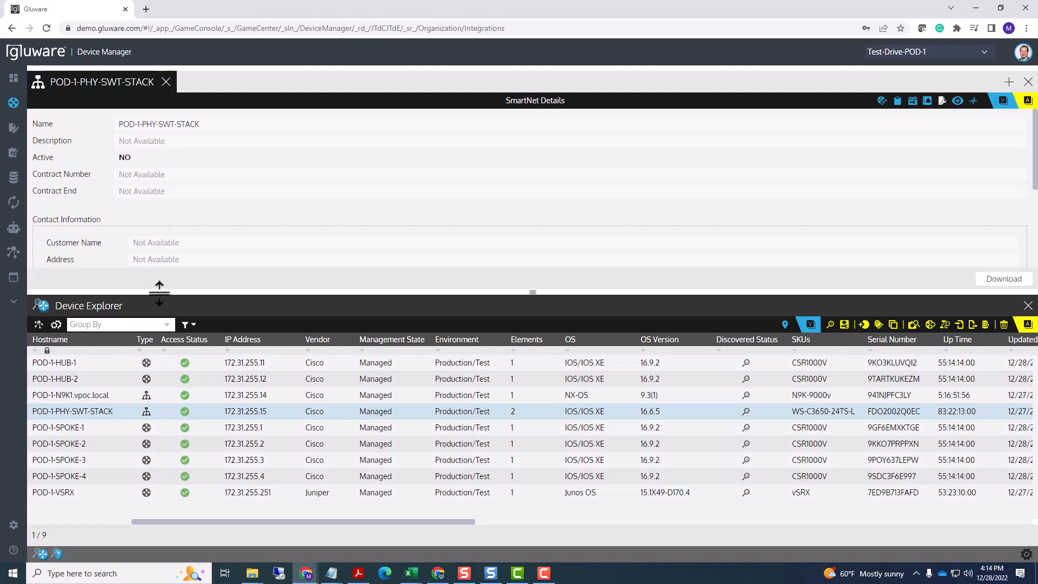
drag(161, 292, 168, 338)
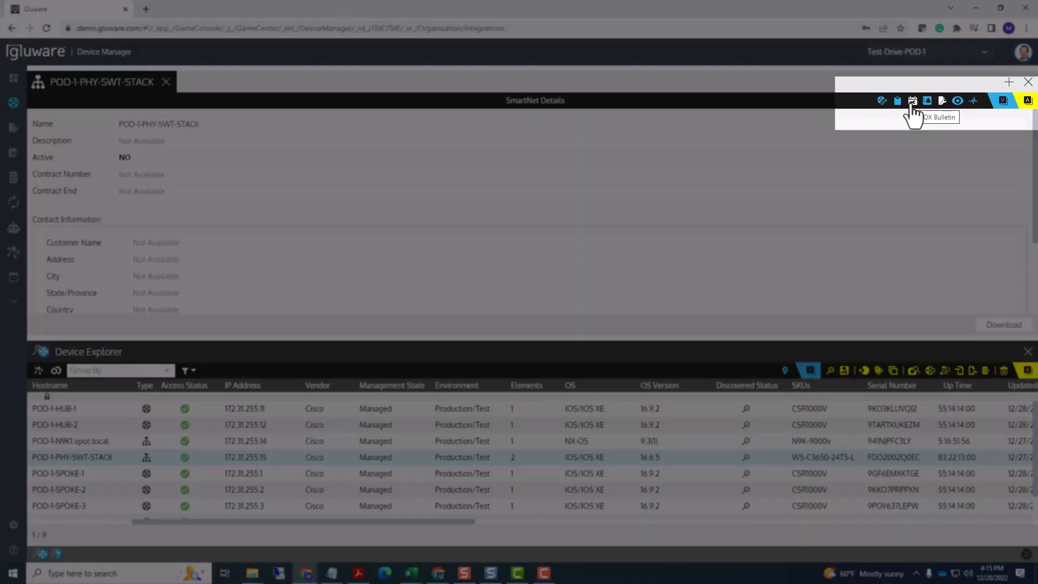
click(913, 103)
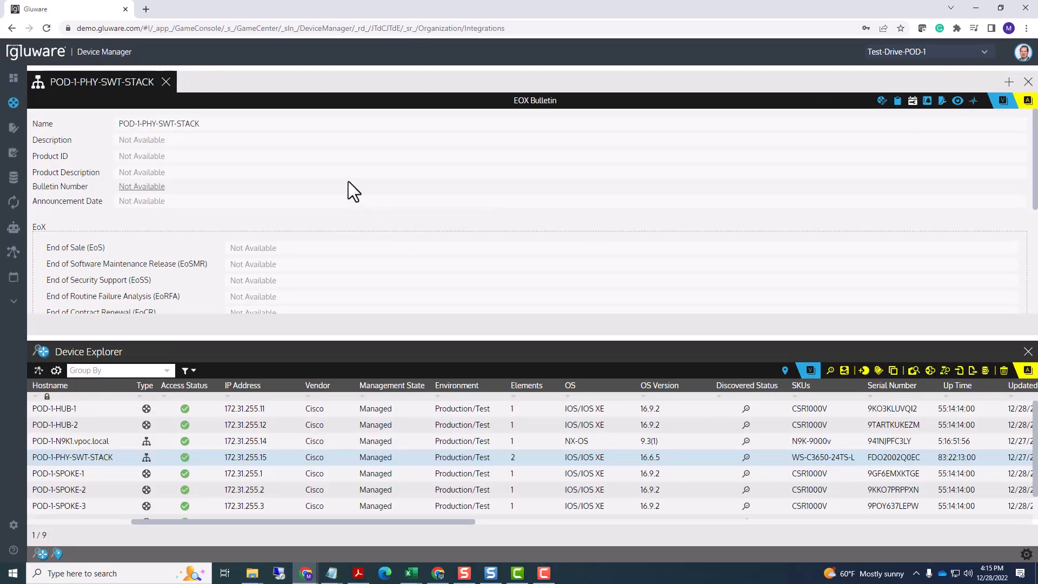
Examine the EoX milestones and the Component EoX table in the EOX Bulletin of POD-1-PHY-SWT-STACK.
scroll(333, 174, down, 5)
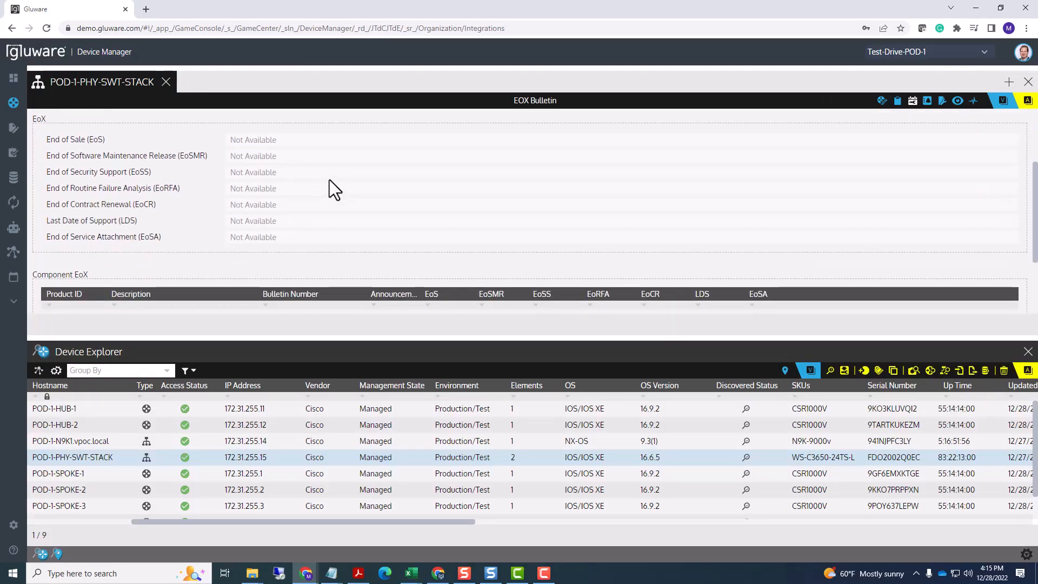
scroll(329, 180, up, 3)
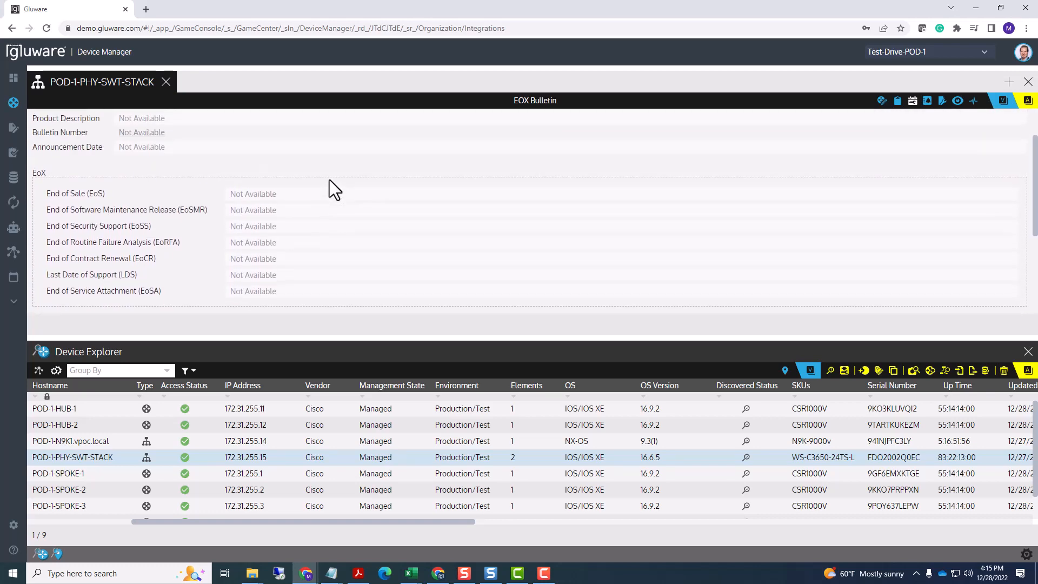
scroll(329, 180, up, 2)
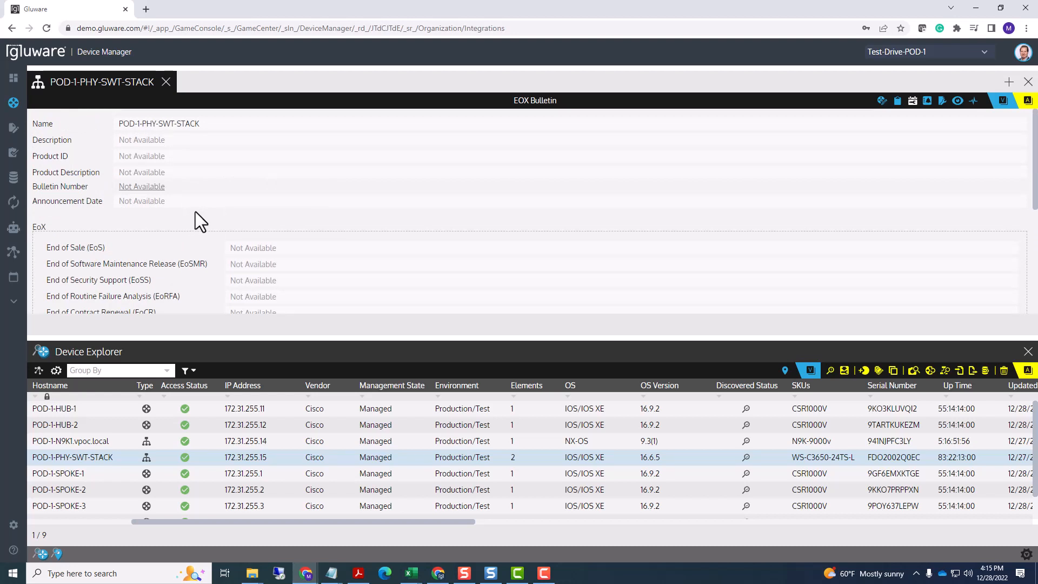
scroll(196, 211, down, 5)
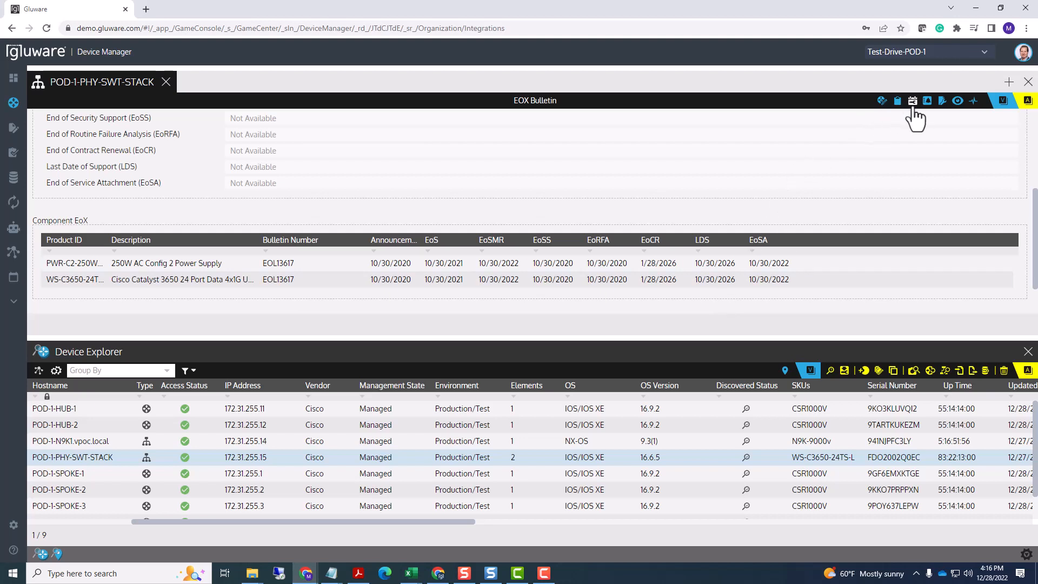
Display the SmartNet Details of POD-1-PHY-SWT-STACK and review its contract, contact and warranty fields.
click(943, 103)
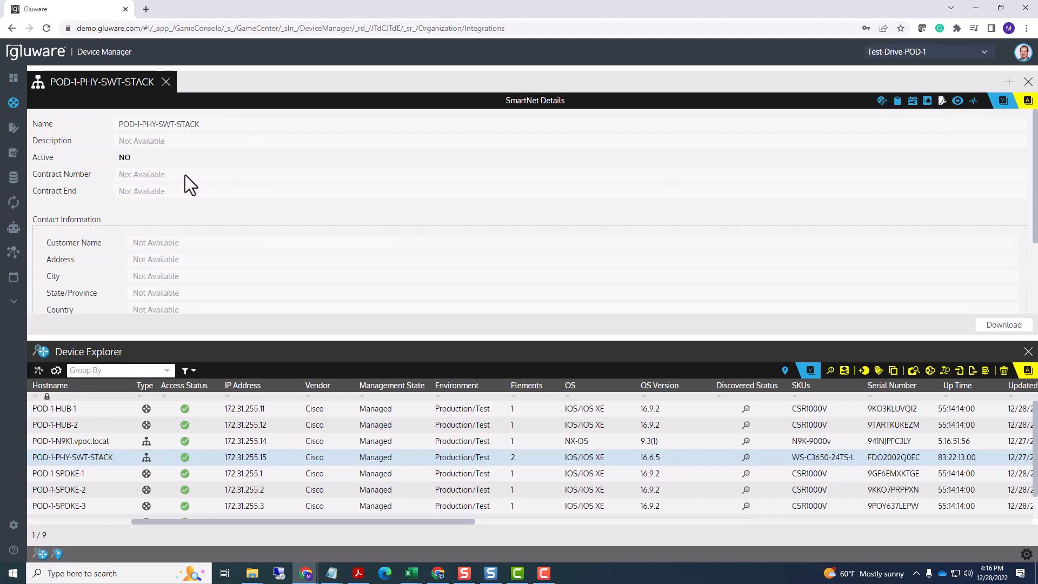
scroll(225, 227, down, 2)
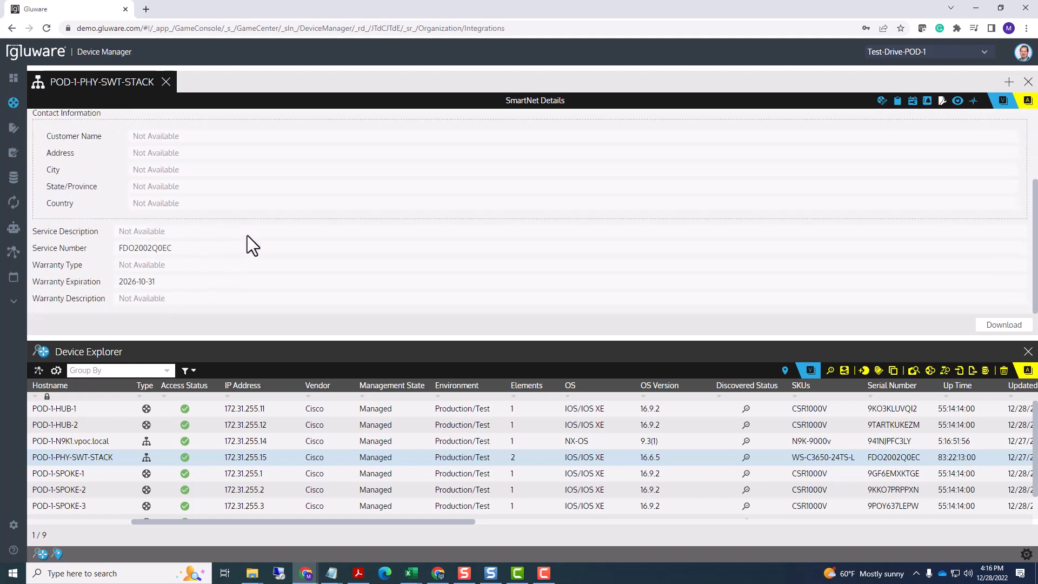
scroll(248, 235, up, 2)
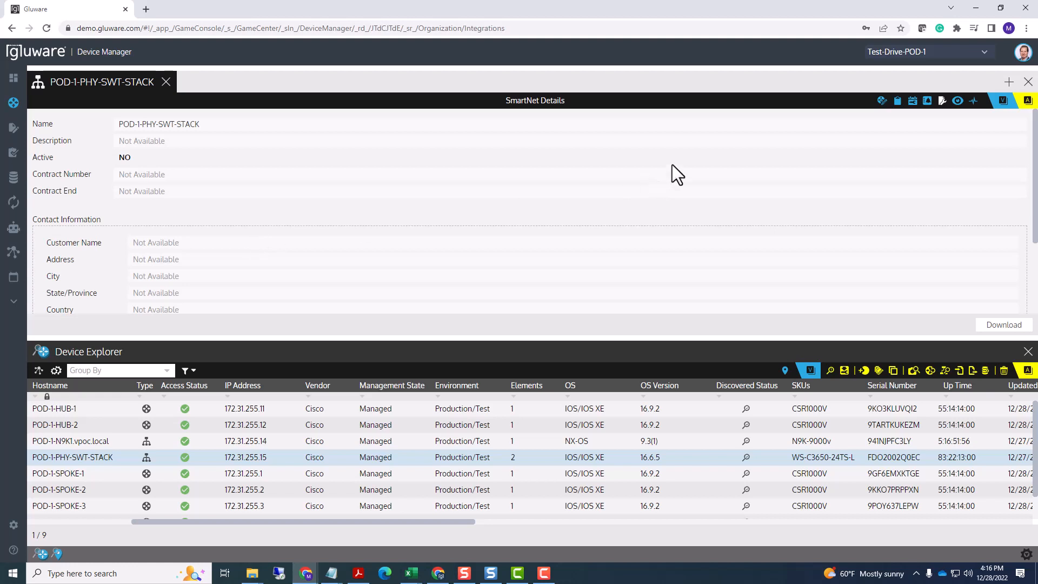
Display the Advisory Summary of POD-1-PHY-SWT-STACK and review the listed advisories in an enlarged detail pane.
click(928, 102)
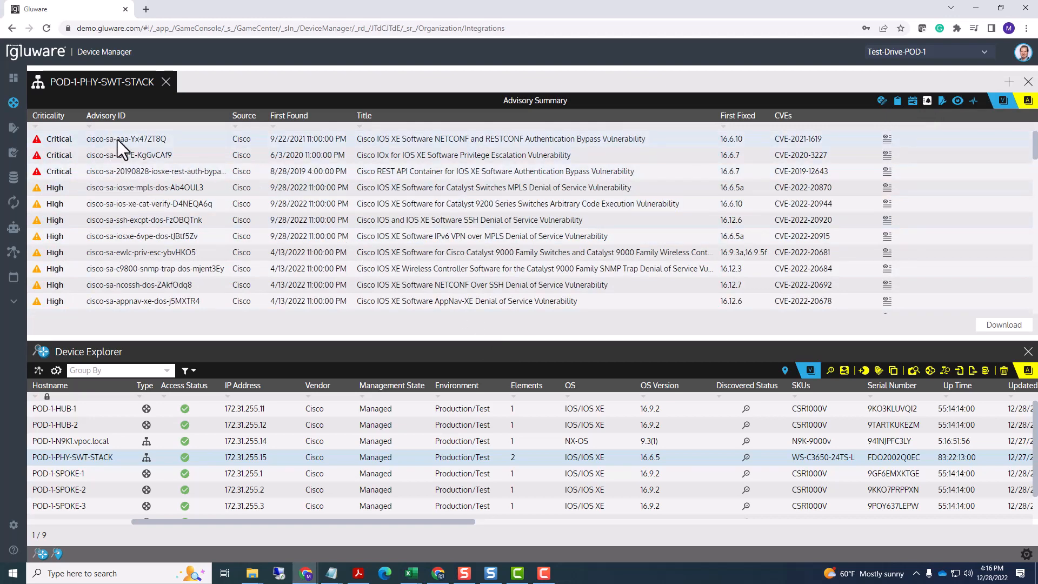
scroll(124, 260, down, 8)
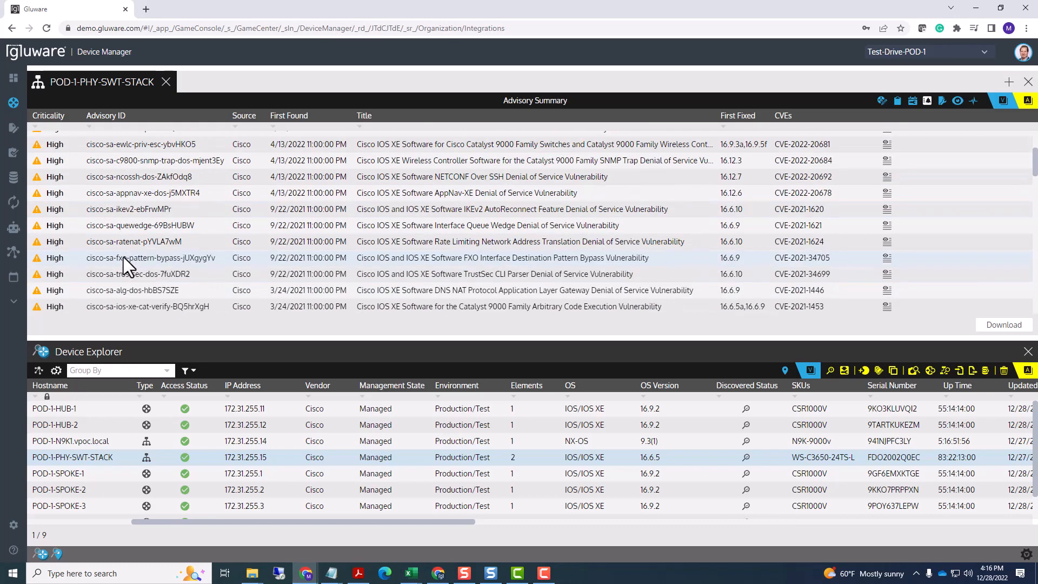
scroll(122, 264, up, 5)
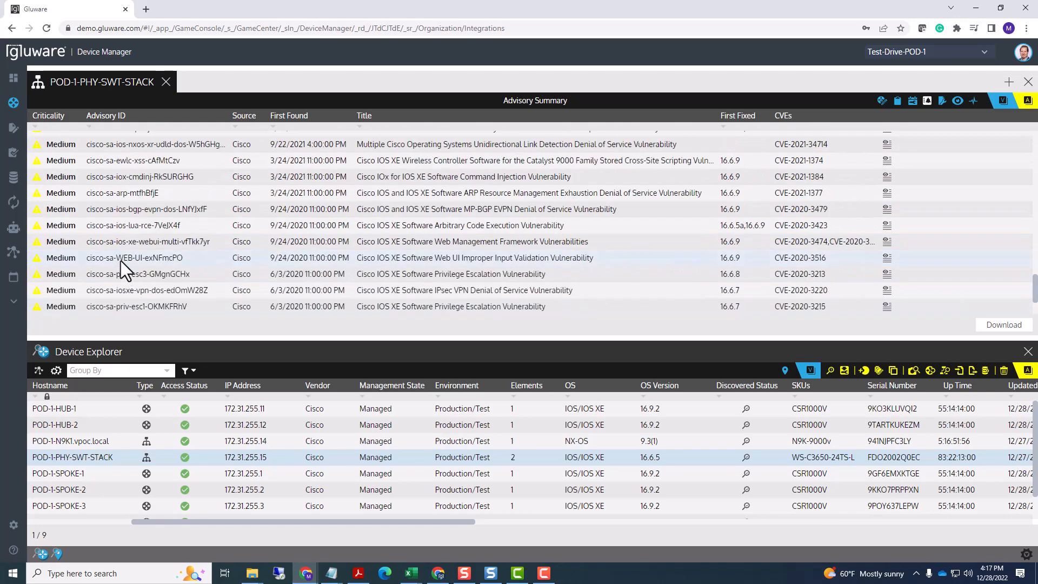
scroll(142, 282, up, 3)
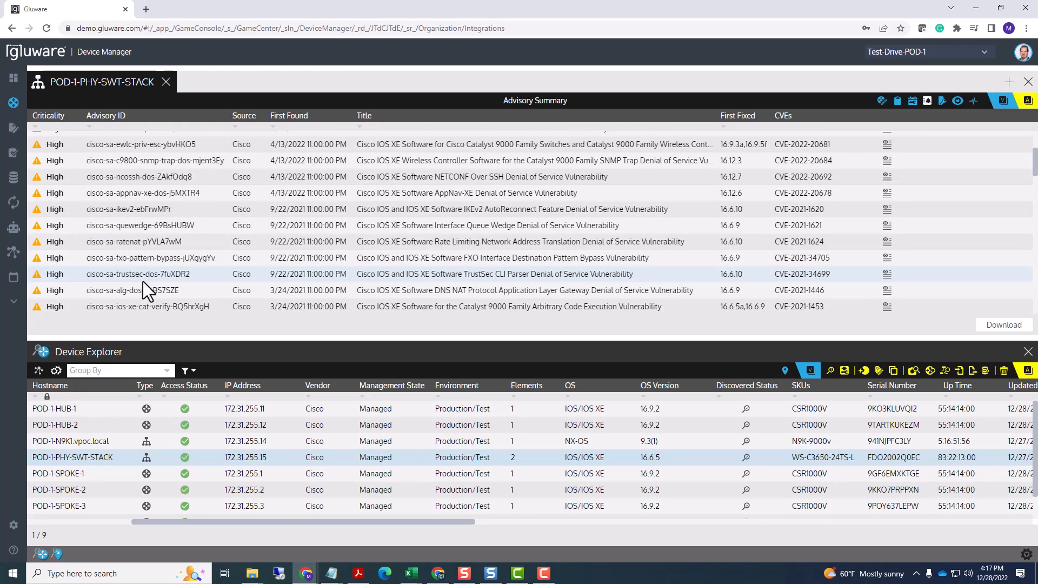
drag(144, 339, 143, 417)
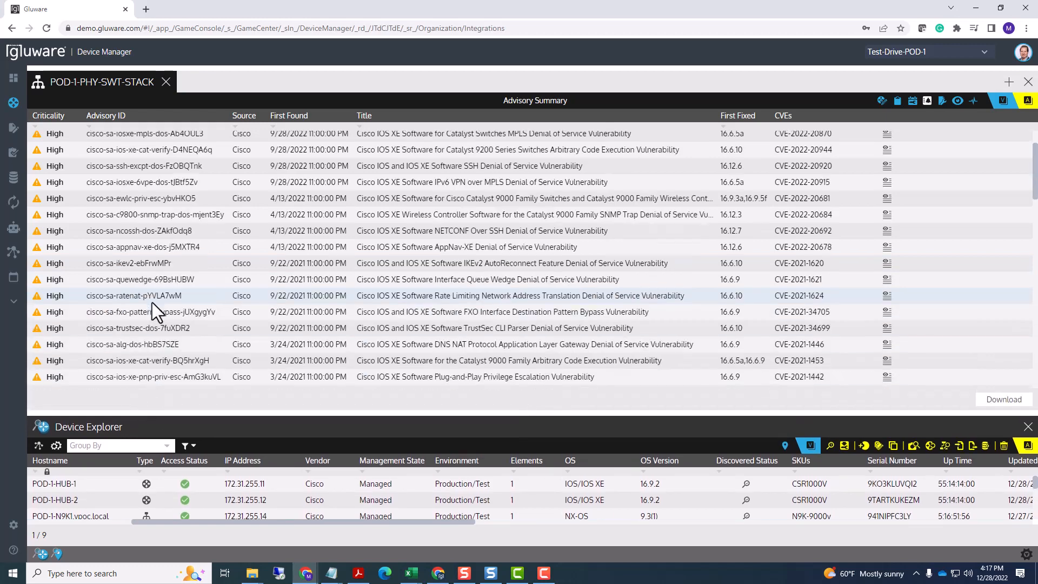
scroll(152, 303, up, 3)
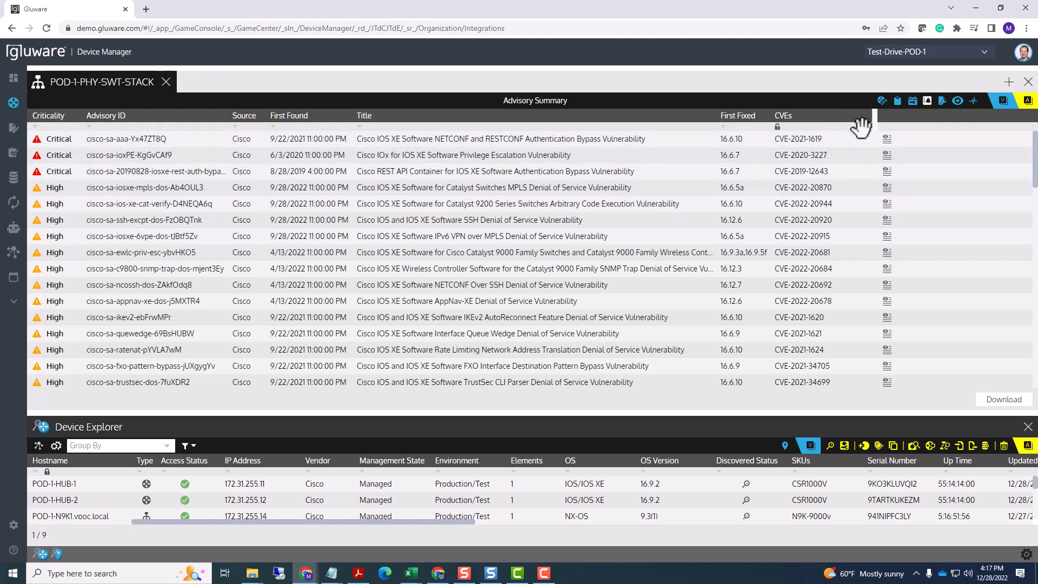
Open the details of critical advisory cisco-sa-aaa-Yx47ZT8Q, review its summary and product names, and return to the Advisory Summary.
mouse_move(887, 140)
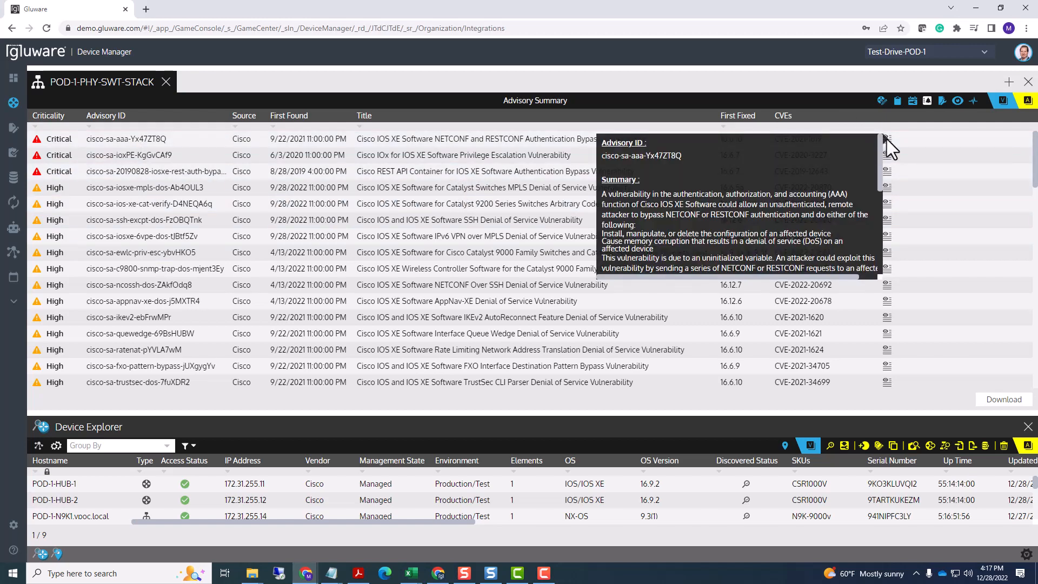
click(901, 136)
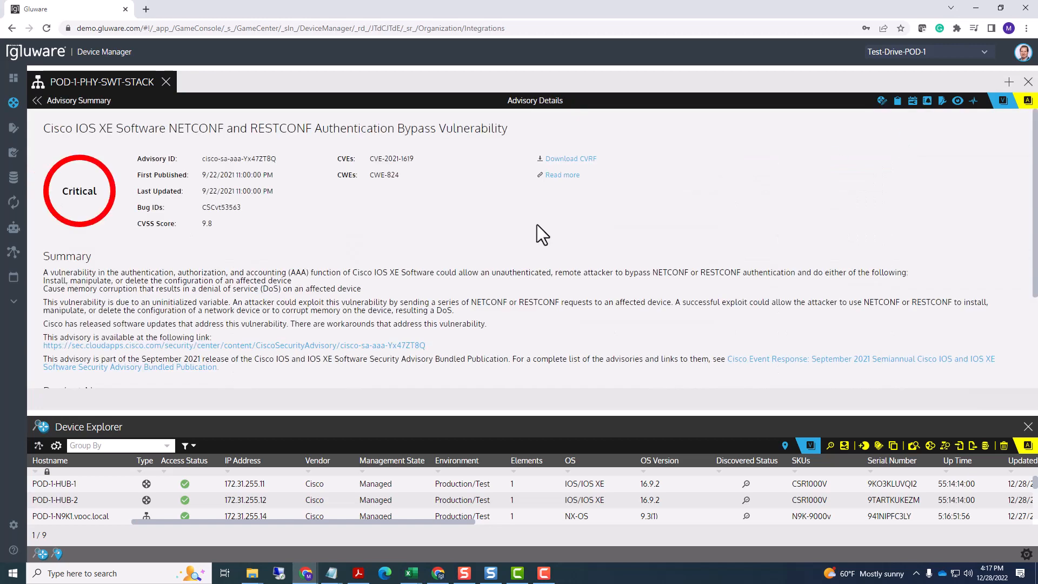
scroll(401, 262, down, 1)
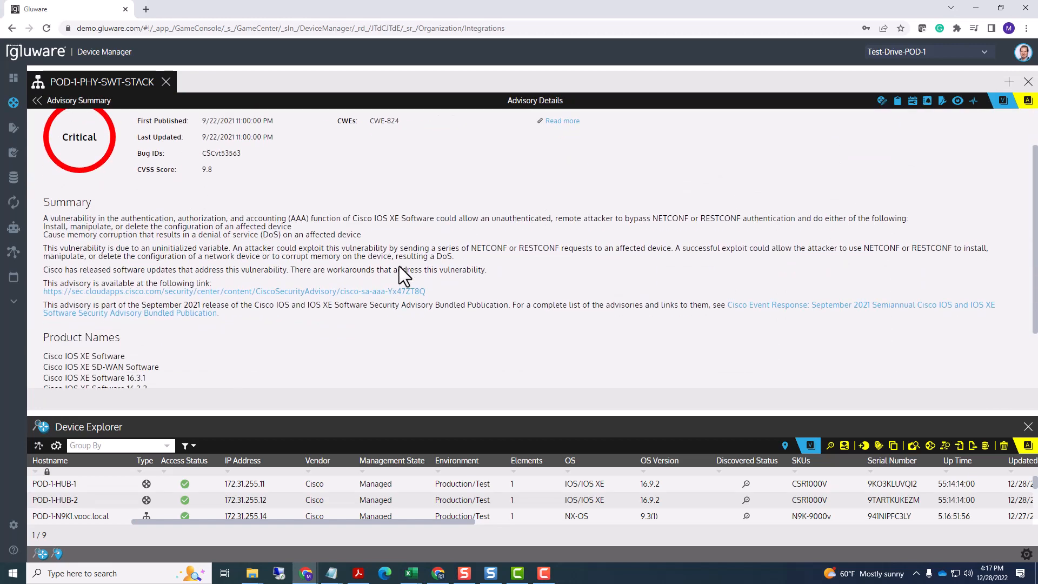
scroll(355, 256, down, 1)
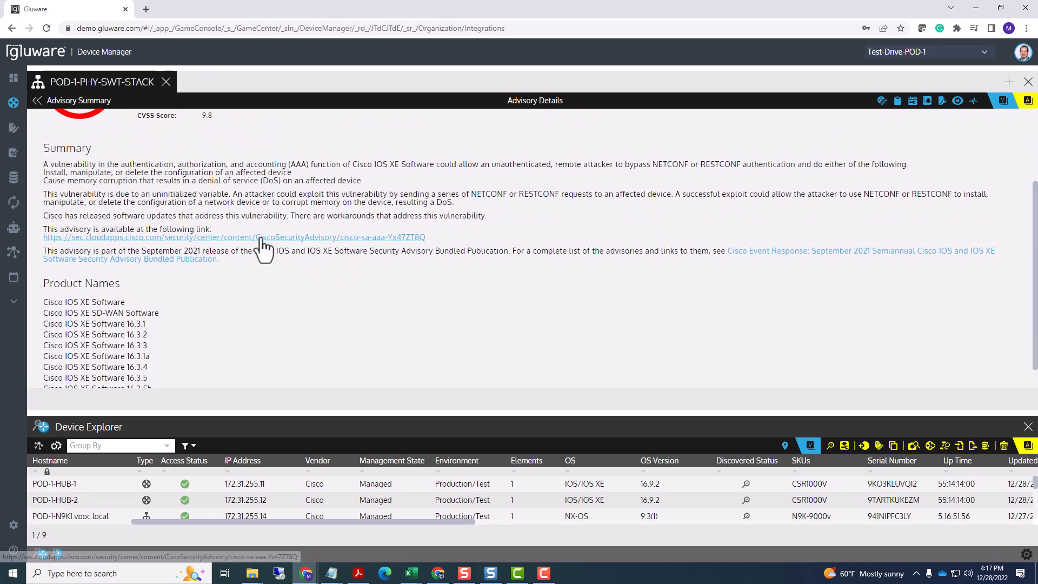
scroll(355, 299, down, 1)
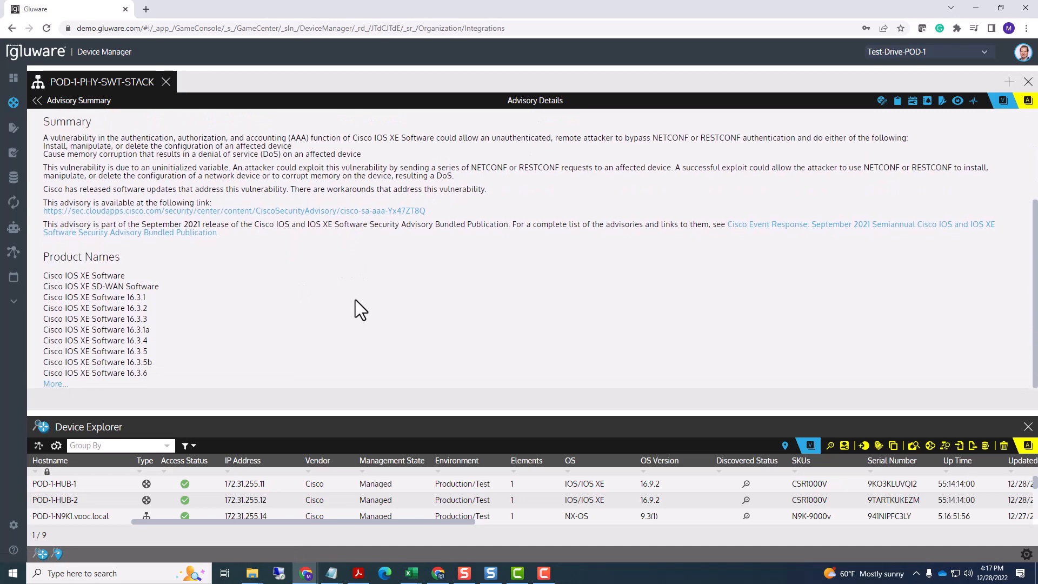
scroll(354, 298, up, 2)
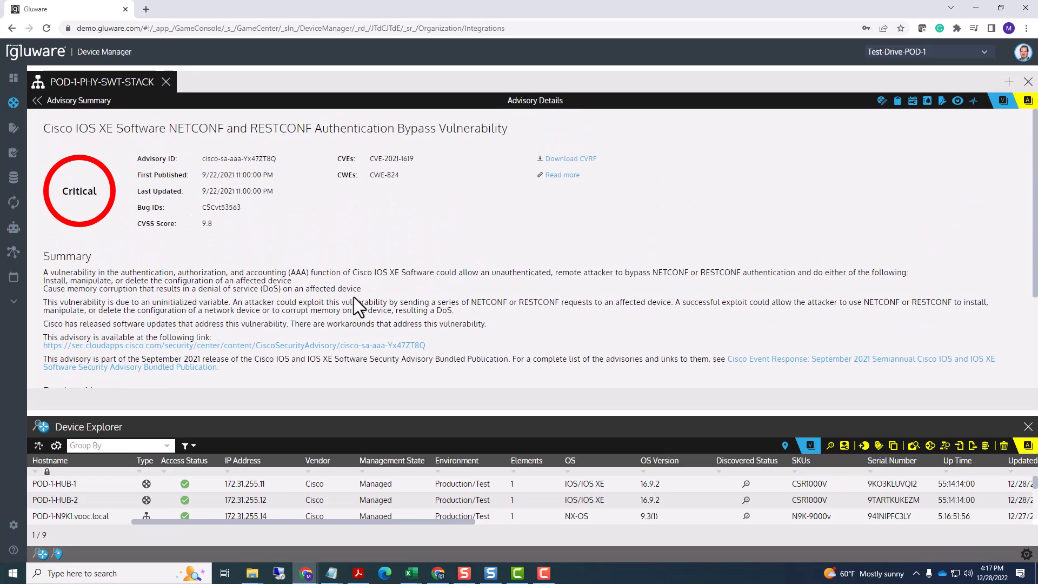
scroll(353, 297, down, 1)
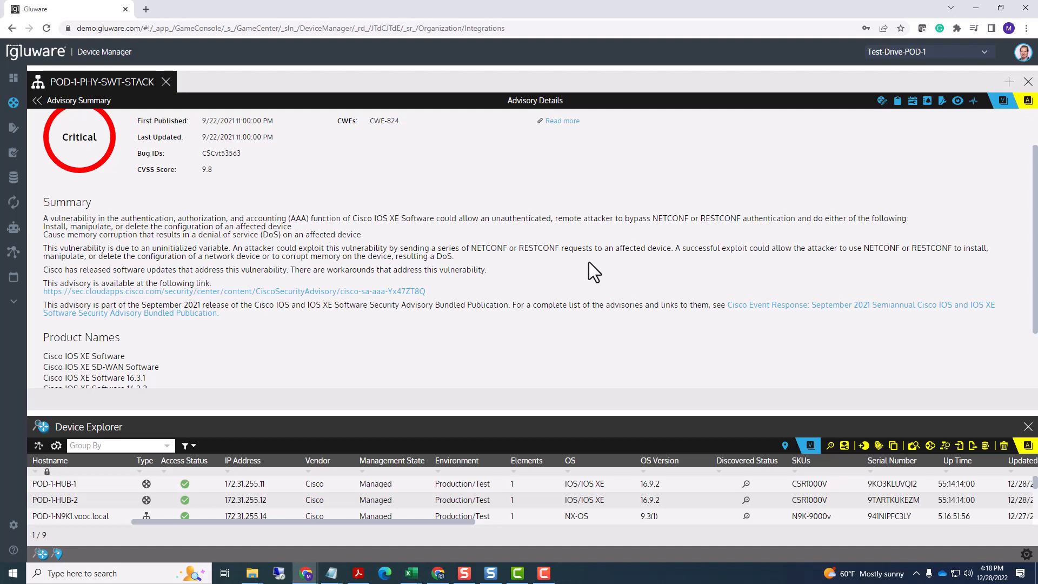
scroll(563, 274, up, 1)
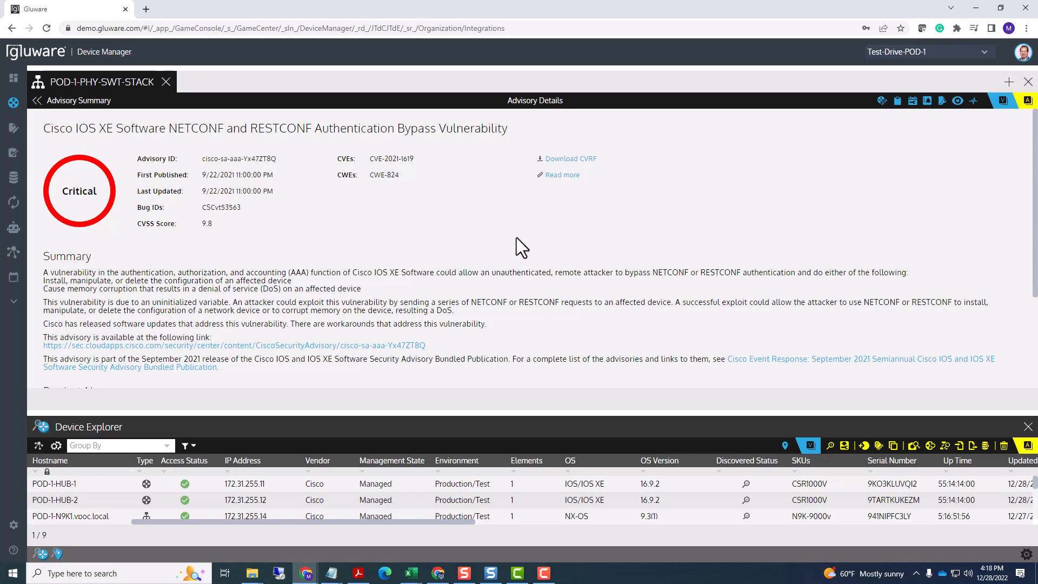
click(73, 101)
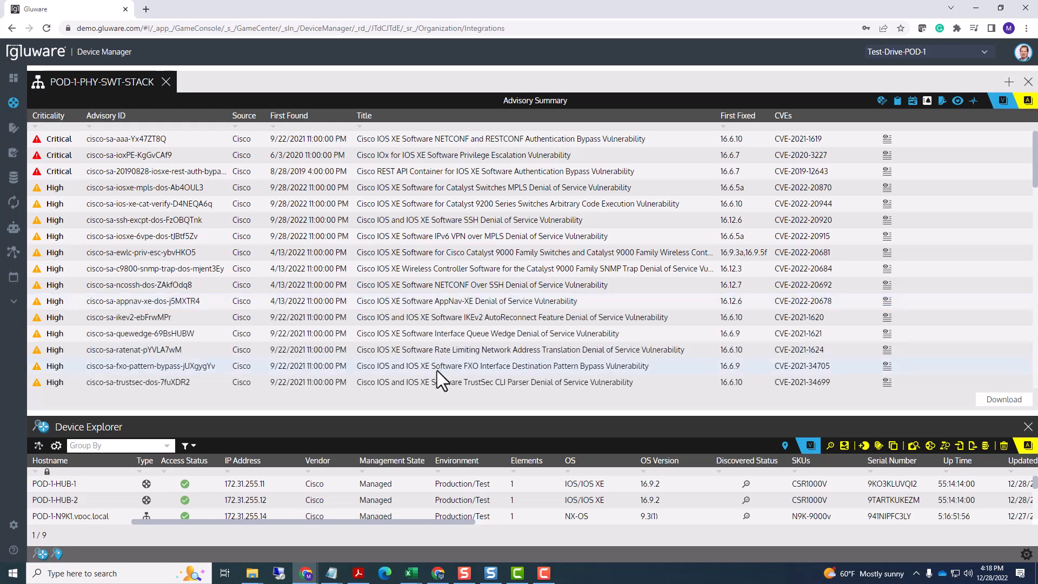
Open the Advisory Summary of the Juniper device POD-1-VSRX and review its NIST advisories in an enlarged detail pane.
drag(431, 412, 407, 262)
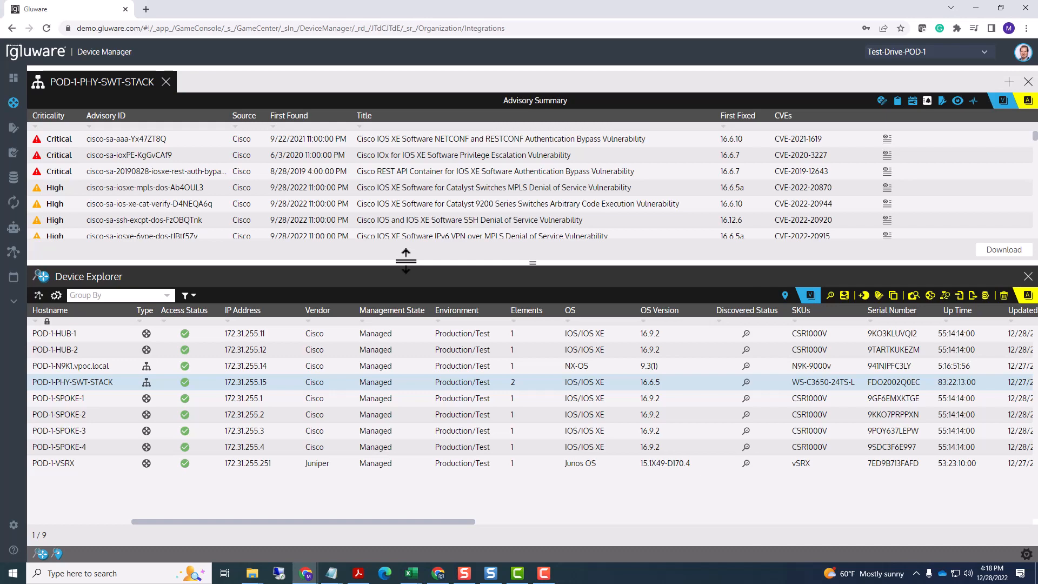
click(95, 464)
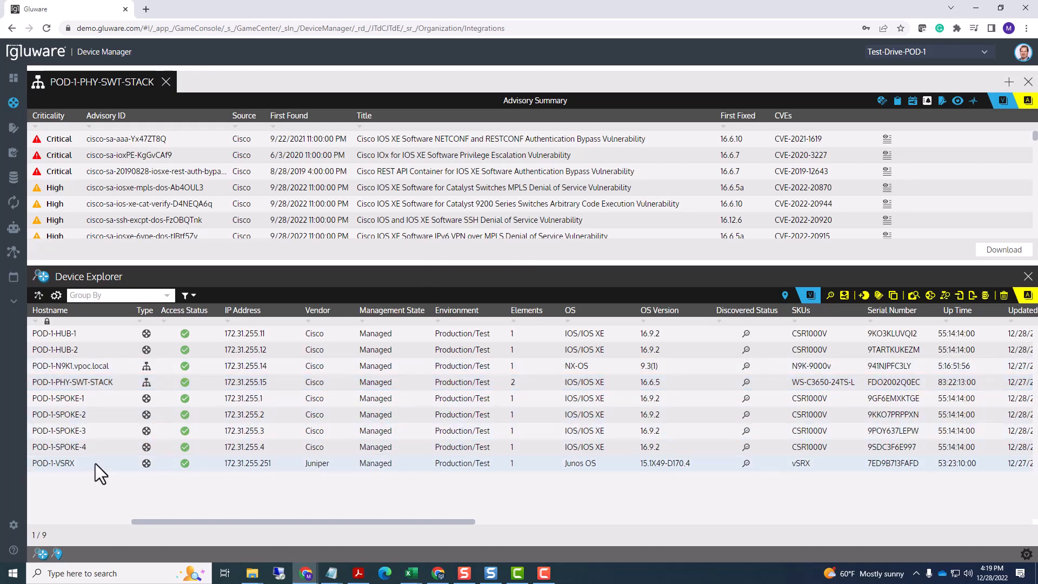
drag(256, 264, 229, 434)
scroll(70, 203, down, 5)
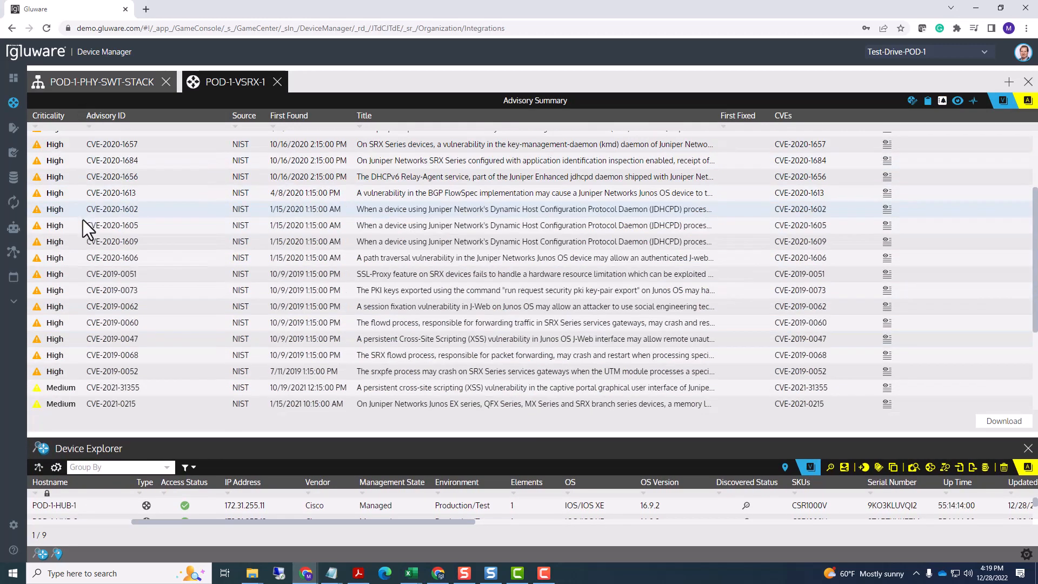
scroll(92, 254, up, 5)
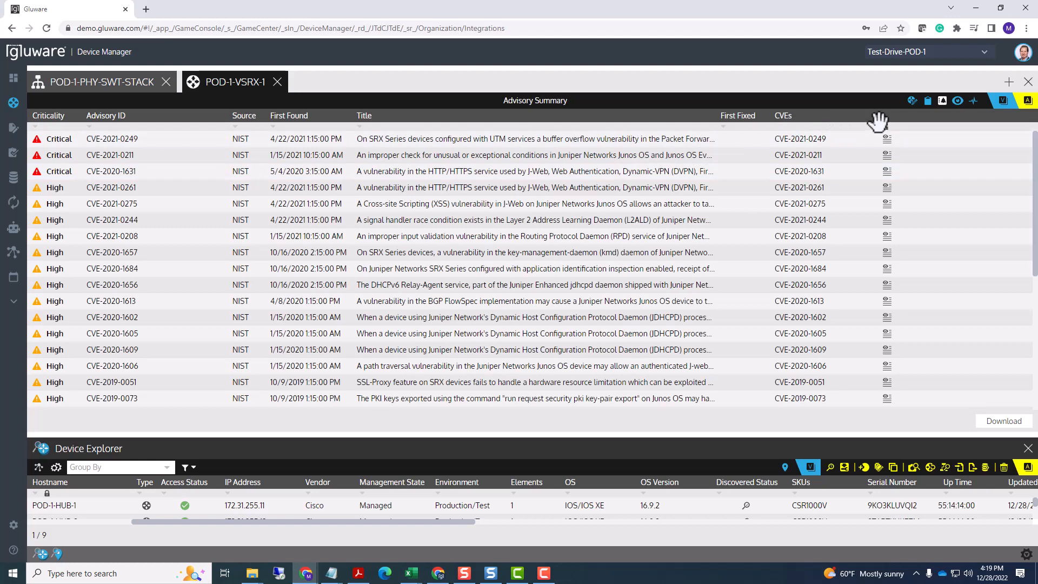
View the details of the critical advisory CVE-2021-0249 for POD-1-VSRX, and close that device's details.
click(943, 103)
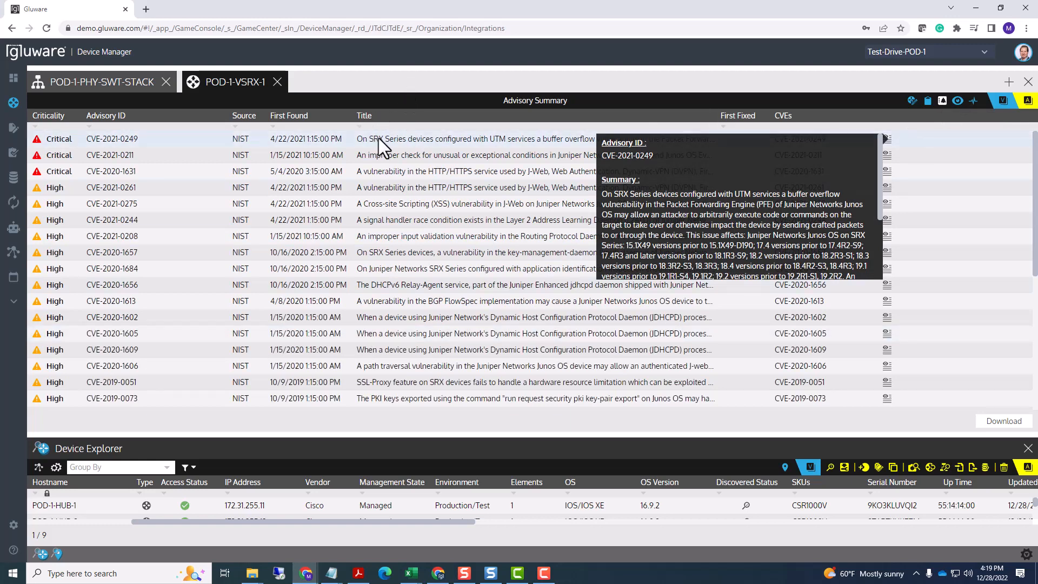
click(900, 139)
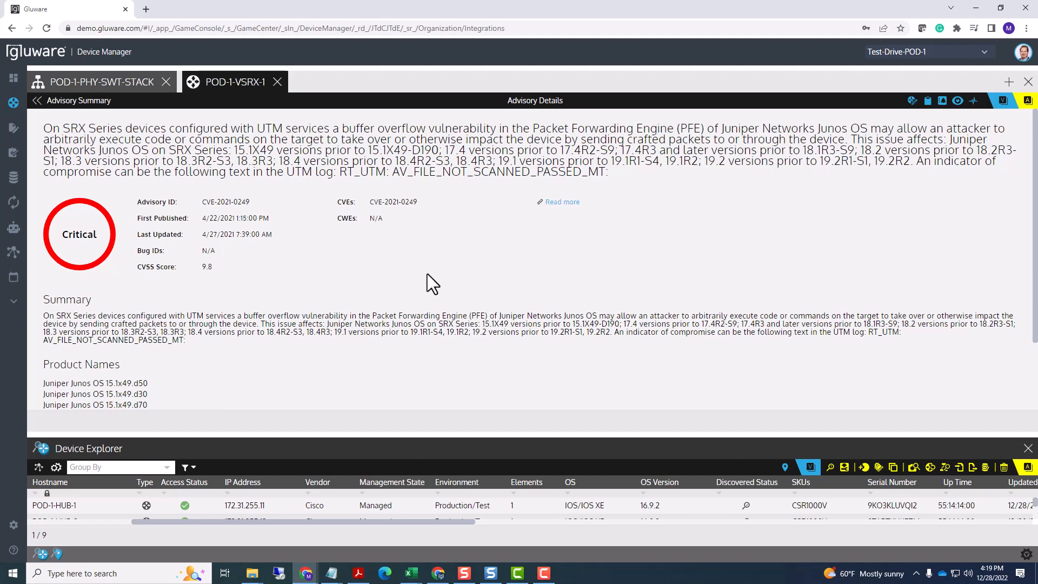
click(277, 82)
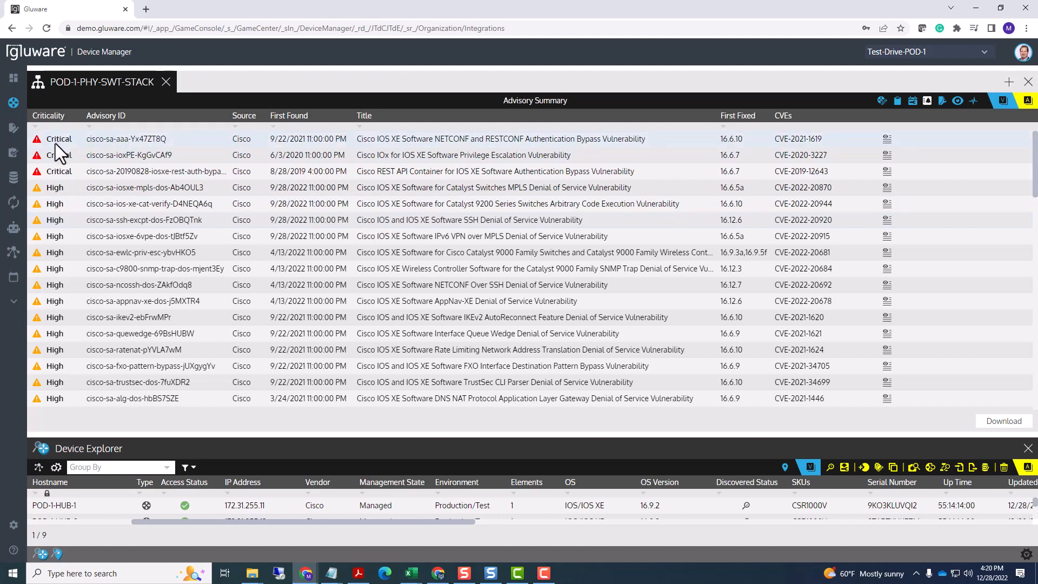
Shrink the POD-1-PHY-SWT-STACK Advisory Summary pane so the Device Explorer shows all devices.
scroll(192, 290, down, 3)
scroll(244, 216, up, 3)
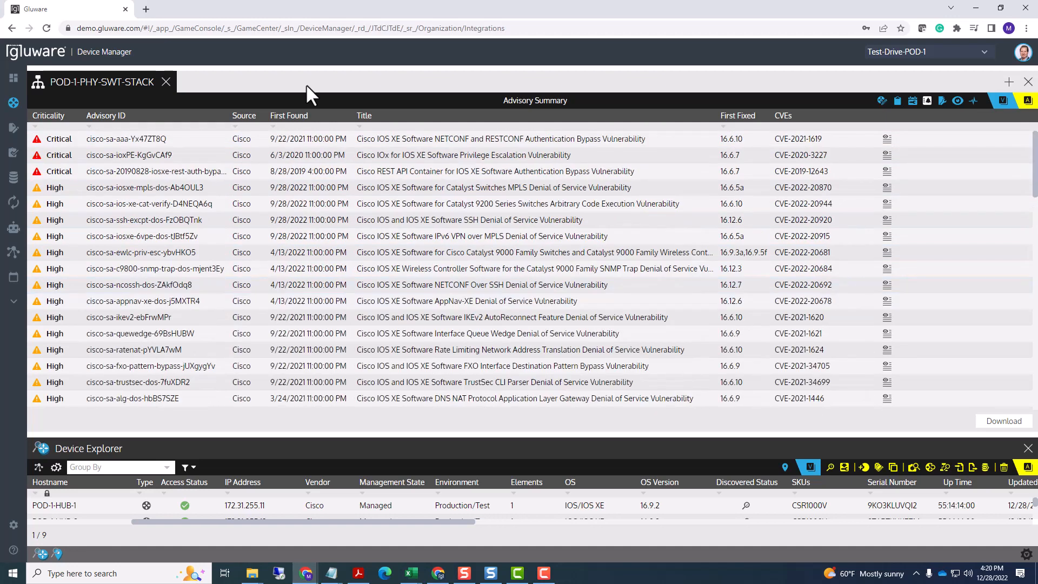
drag(242, 437, 247, 240)
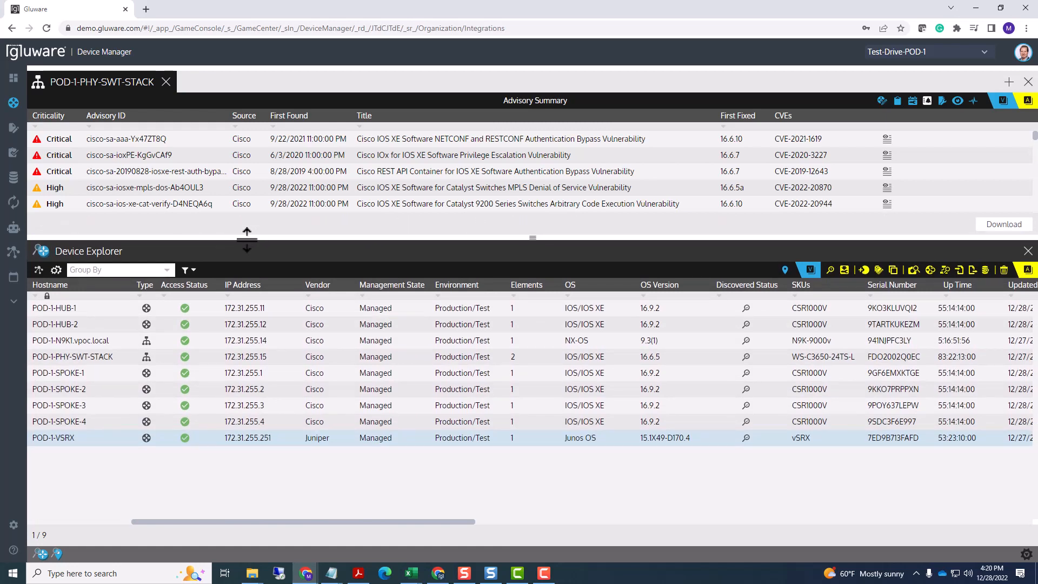
drag(247, 240, 247, 264)
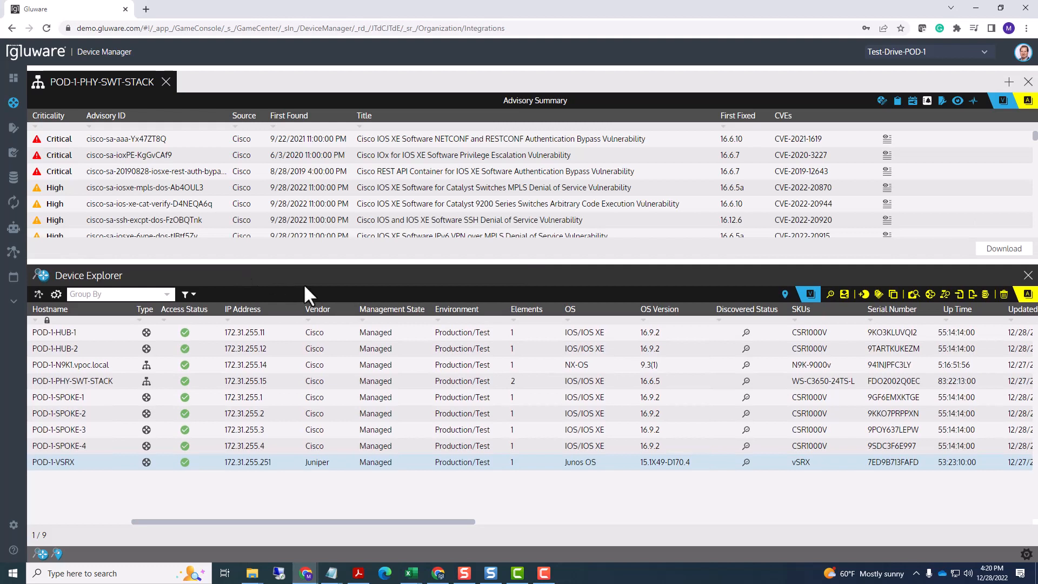